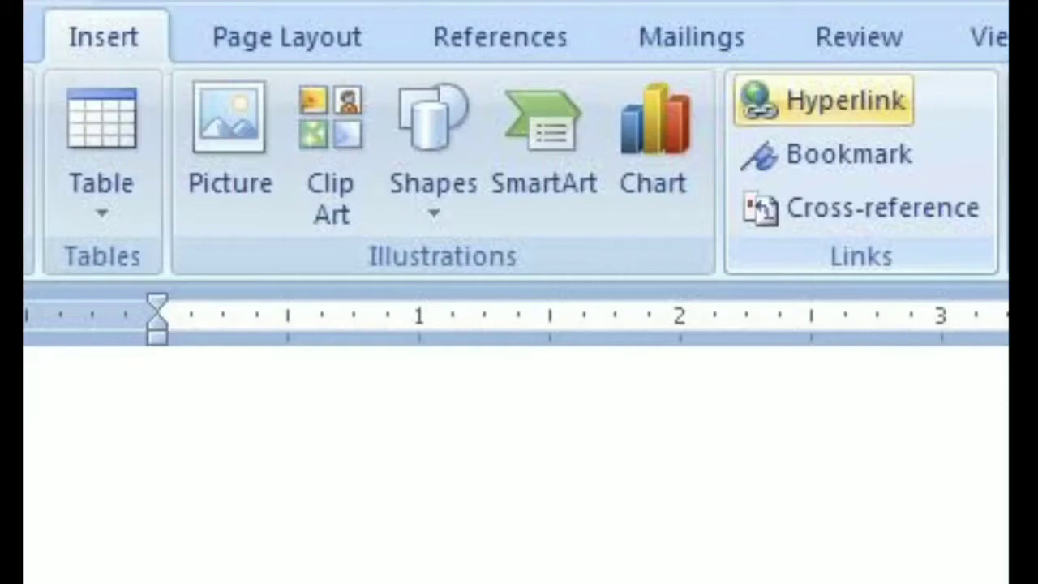
{"action": "mouse_move", "coordinate": [816, 284]}
{"action": "left_mouse_down"}
{"action": "mouse_move", "coordinate": [921, 255]}
{"action": "mouse_move", "coordinate": [817, 258]}
{"action": "mouse_move", "coordinate": [819, 284]}
{"action": "left_mouse_up"}
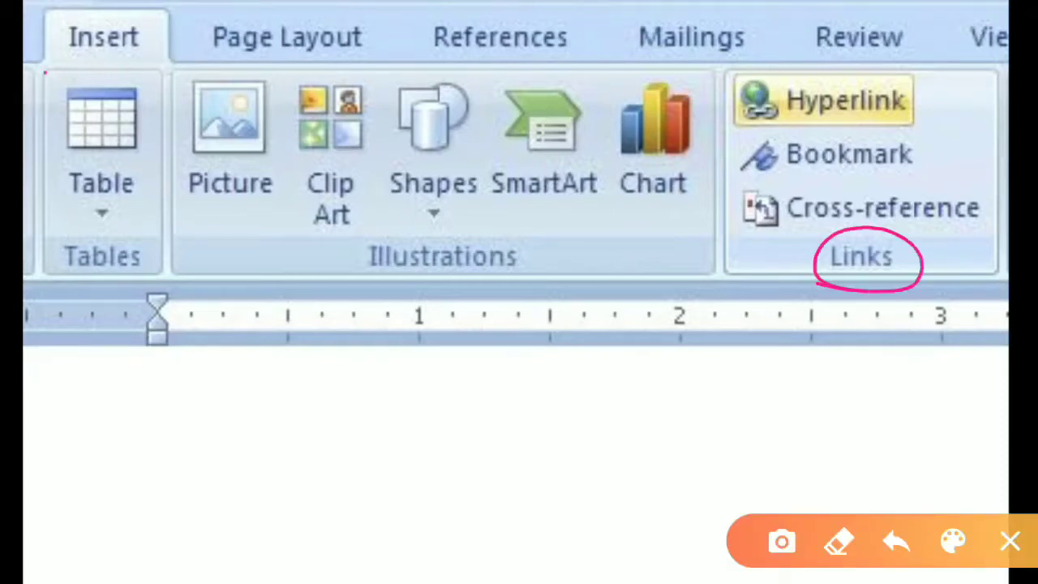
{"action": "mouse_move", "coordinate": [45, 72]}
{"action": "left_mouse_down"}
{"action": "mouse_move", "coordinate": [94, 68]}
{"action": "mouse_move", "coordinate": [163, 14]}
{"action": "mouse_move", "coordinate": [18, 69]}
{"action": "mouse_move", "coordinate": [71, 72]}
{"action": "left_mouse_up"}
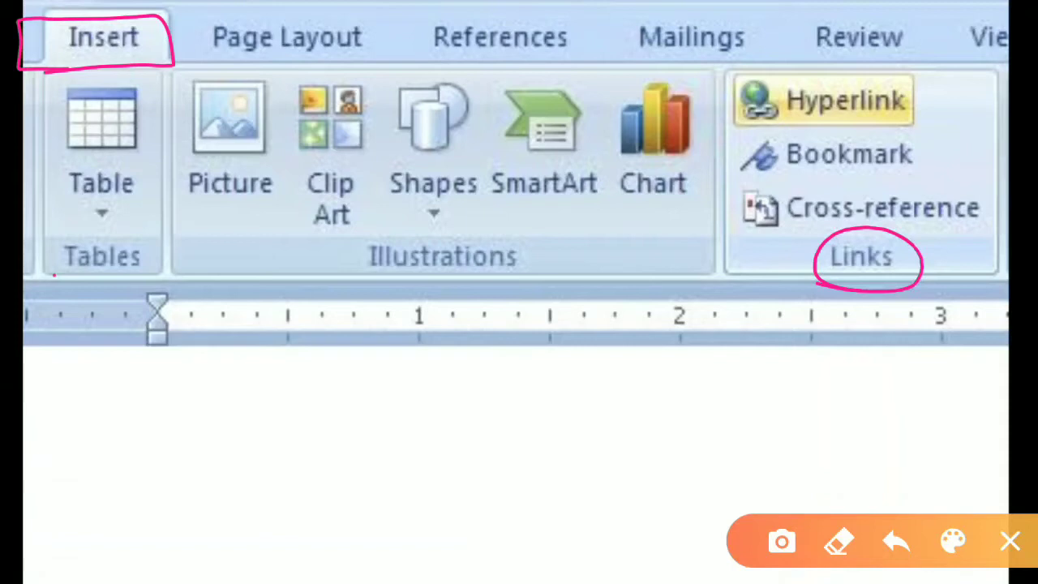
{"action": "left_click_drag", "start_coordinate": [53, 276], "coordinate": [1009, 278]}
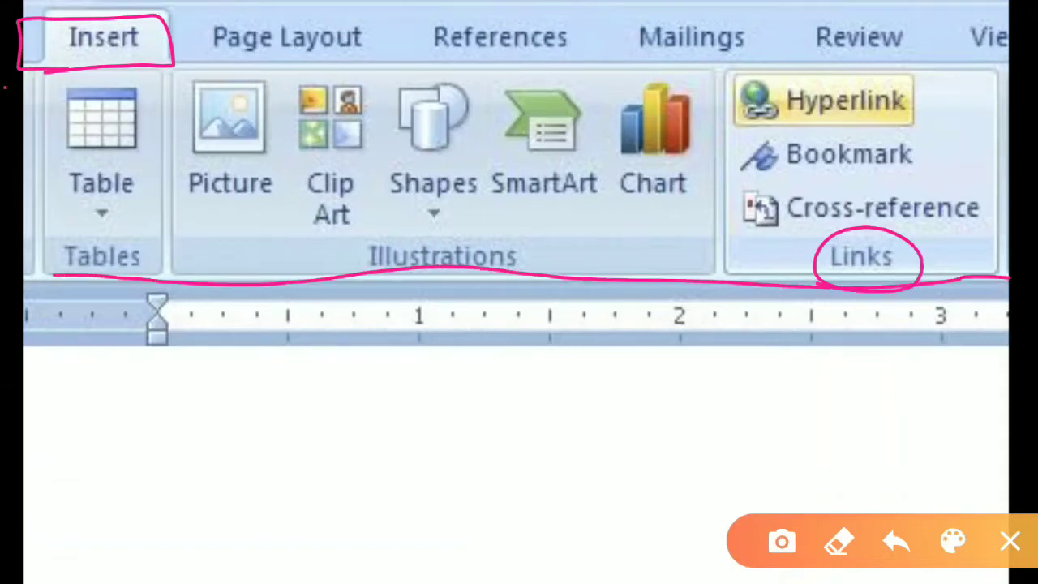
{"action": "mouse_move", "coordinate": [5, 88]}
{"action": "left_mouse_down"}
{"action": "mouse_move", "coordinate": [27, 274]}
{"action": "mouse_move", "coordinate": [801, 57]}
{"action": "mouse_move", "coordinate": [989, 214]}
{"action": "mouse_move", "coordinate": [994, 277]}
{"action": "left_mouse_up"}
{"action": "mouse_move", "coordinate": [916, 257]}
{"action": "left_mouse_down"}
{"action": "mouse_move", "coordinate": [798, 253]}
{"action": "mouse_move", "coordinate": [850, 250]}
{"action": "left_mouse_up"}
{"action": "left_click_drag", "start_coordinate": [101, 220], "coordinate": [120, 335]}
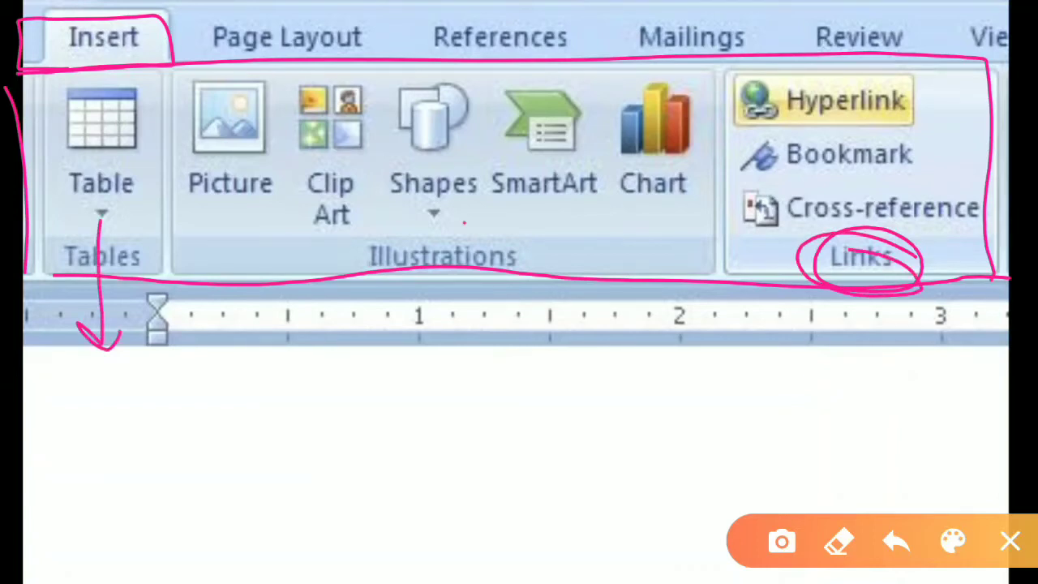
{"action": "left_click_drag", "start_coordinate": [463, 223], "coordinate": [471, 333]}
{"action": "left_click_drag", "start_coordinate": [475, 322], "coordinate": [493, 298]}
{"action": "mouse_move", "coordinate": [951, 71]}
{"action": "left_mouse_down"}
{"action": "mouse_move", "coordinate": [794, 50]}
{"action": "mouse_move", "coordinate": [702, 242]}
{"action": "mouse_move", "coordinate": [985, 227]}
{"action": "mouse_move", "coordinate": [869, 60]}
{"action": "left_mouse_up"}
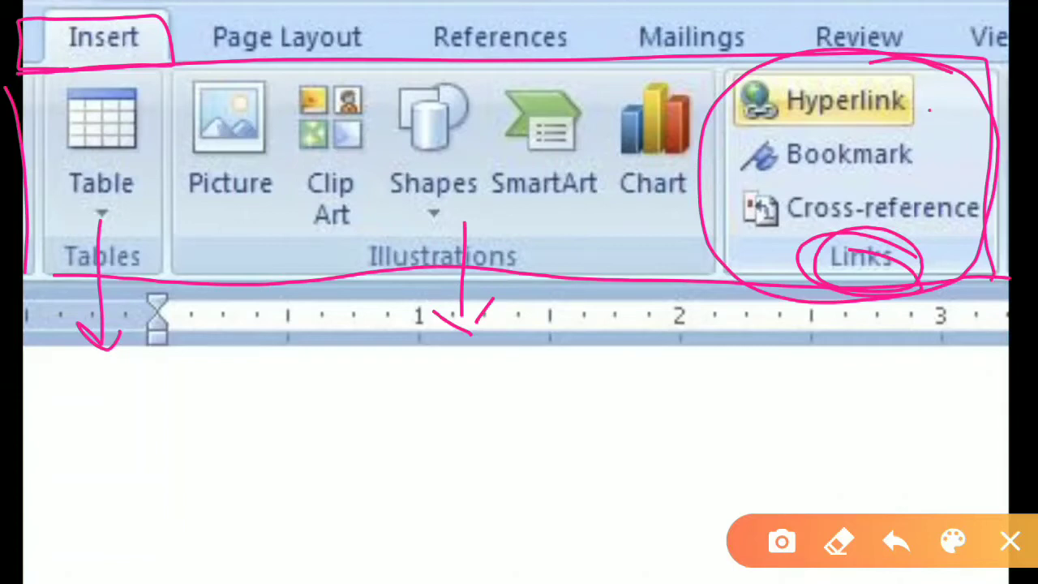
{"action": "left_click_drag", "start_coordinate": [930, 109], "coordinate": [968, 85]}
{"action": "left_click_drag", "start_coordinate": [938, 155], "coordinate": [976, 135]}
{"action": "left_click_drag", "start_coordinate": [973, 236], "coordinate": [1005, 219]}
{"action": "left_click", "coordinate": [1011, 541]}
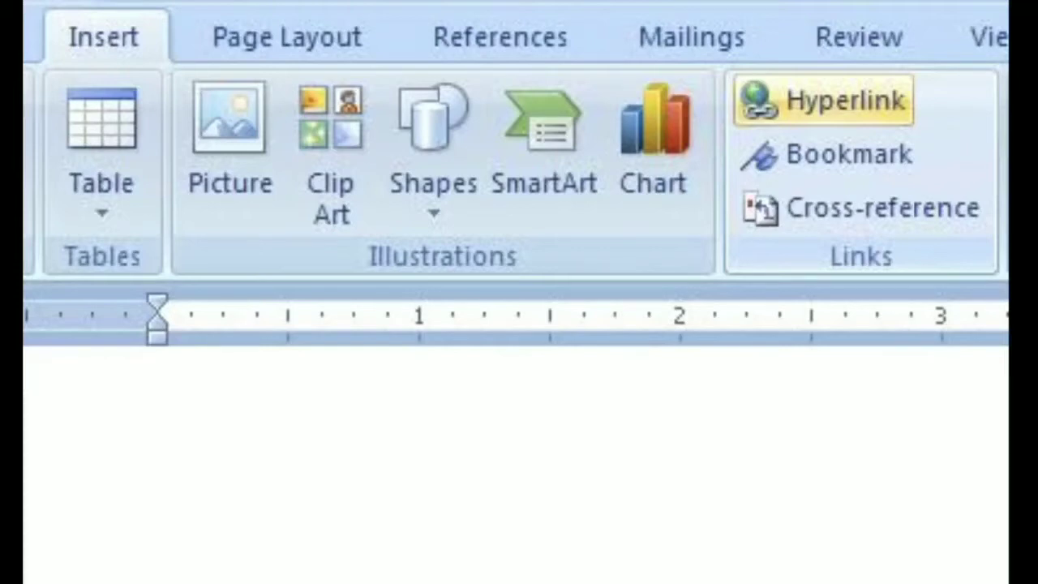
{"action": "mouse_move", "coordinate": [911, 99]}
{"action": "left_mouse_down"}
{"action": "mouse_move", "coordinate": [982, 81]}
{"action": "mouse_move", "coordinate": [970, 109]}
{"action": "left_mouse_up"}
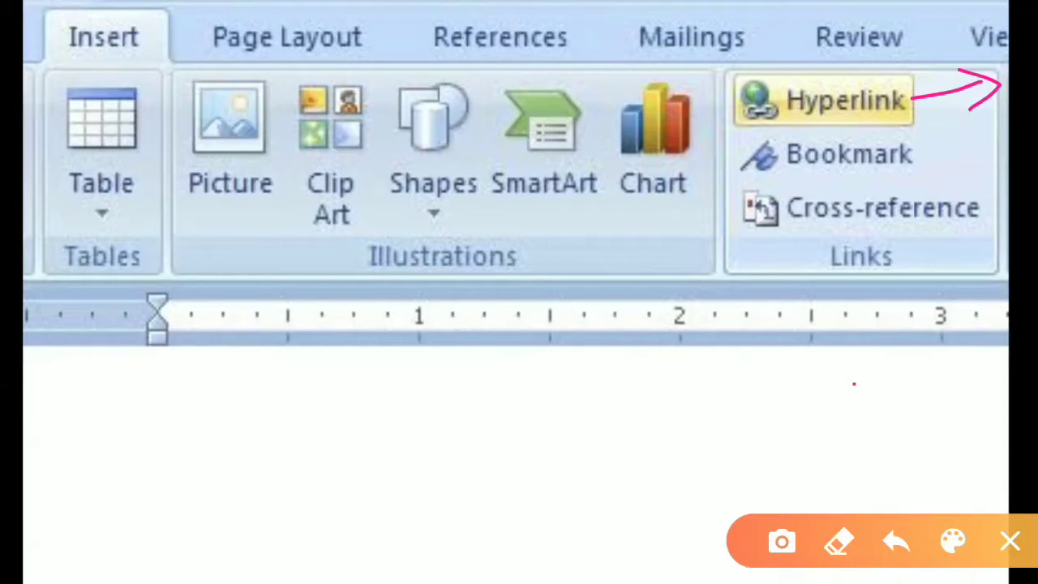
{"action": "left_click_drag", "start_coordinate": [854, 383], "coordinate": [853, 373]}
{"action": "mouse_move", "coordinate": [953, 101]}
{"action": "left_mouse_down"}
{"action": "mouse_move", "coordinate": [877, 75]}
{"action": "mouse_move", "coordinate": [729, 134]}
{"action": "mouse_move", "coordinate": [942, 101]}
{"action": "mouse_move", "coordinate": [877, 81]}
{"action": "left_mouse_up"}
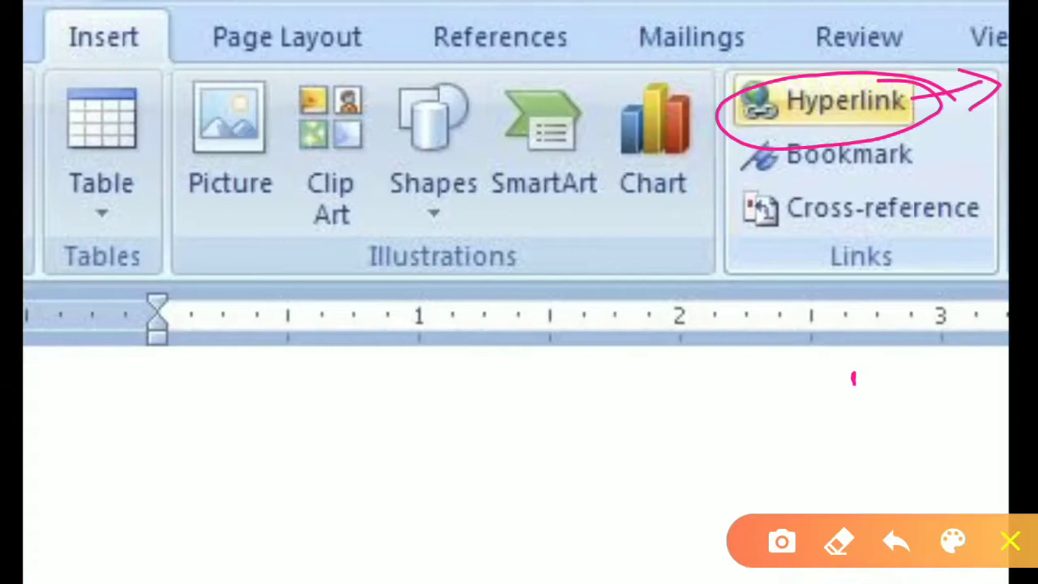
{"action": "left_click", "coordinate": [1010, 541]}
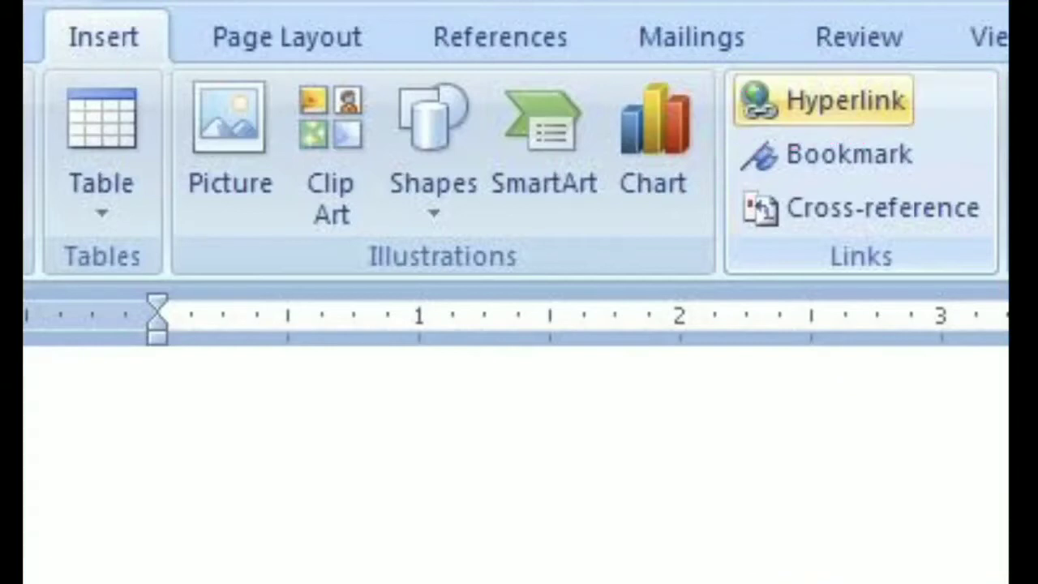
{"action": "mouse_move", "coordinate": [769, 173]}
{"action": "left_mouse_down"}
{"action": "mouse_move", "coordinate": [938, 162]}
{"action": "mouse_move", "coordinate": [707, 136]}
{"action": "mouse_move", "coordinate": [814, 184]}
{"action": "left_mouse_up"}
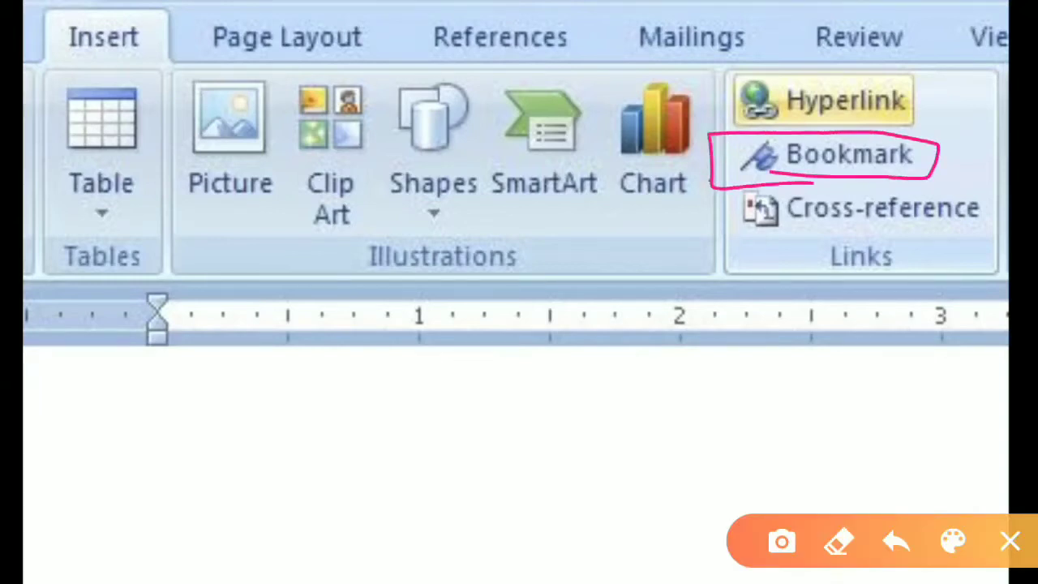
{"action": "mouse_move", "coordinate": [754, 180]}
{"action": "left_mouse_down"}
{"action": "mouse_move", "coordinate": [846, 172]}
{"action": "mouse_move", "coordinate": [804, 180]}
{"action": "left_mouse_up"}
{"action": "left_click_drag", "start_coordinate": [479, 424], "coordinate": [490, 498]}
{"action": "mouse_move", "coordinate": [472, 413]}
{"action": "left_mouse_down"}
{"action": "mouse_move", "coordinate": [528, 395]}
{"action": "mouse_move", "coordinate": [635, 415]}
{"action": "left_mouse_up"}
{"action": "left_click_drag", "start_coordinate": [231, 403], "coordinate": [233, 472]}
{"action": "mouse_move", "coordinate": [219, 424]}
{"action": "left_mouse_down"}
{"action": "mouse_move", "coordinate": [259, 398]}
{"action": "mouse_move", "coordinate": [300, 420]}
{"action": "left_mouse_up"}
{"action": "left_click_drag", "start_coordinate": [208, 501], "coordinate": [324, 445]}
{"action": "left_click_drag", "start_coordinate": [248, 500], "coordinate": [330, 466]}
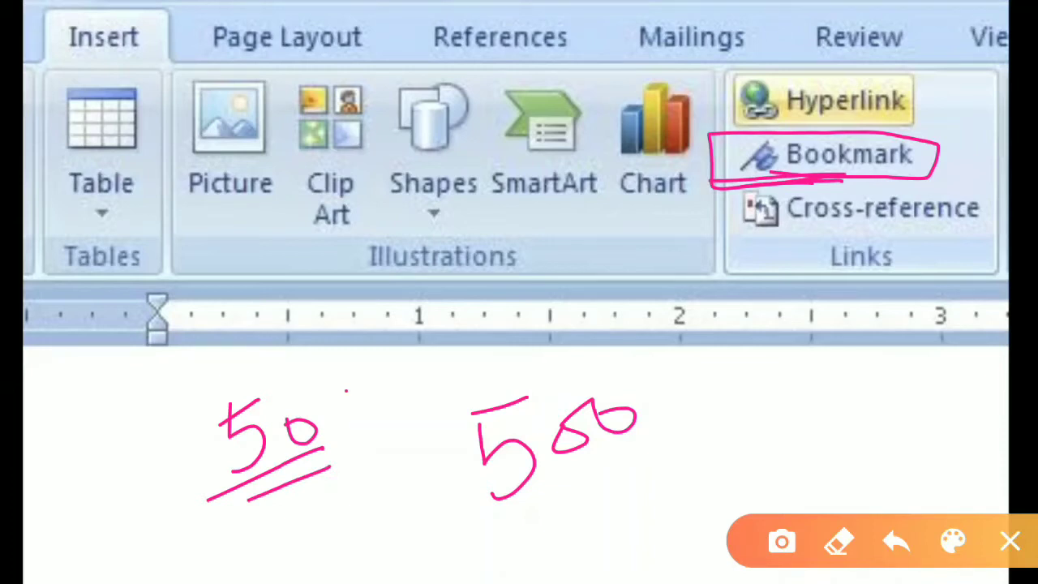
{"action": "left_click_drag", "start_coordinate": [347, 392], "coordinate": [368, 458]}
{"action": "left_click_drag", "start_coordinate": [351, 395], "coordinate": [362, 464]}
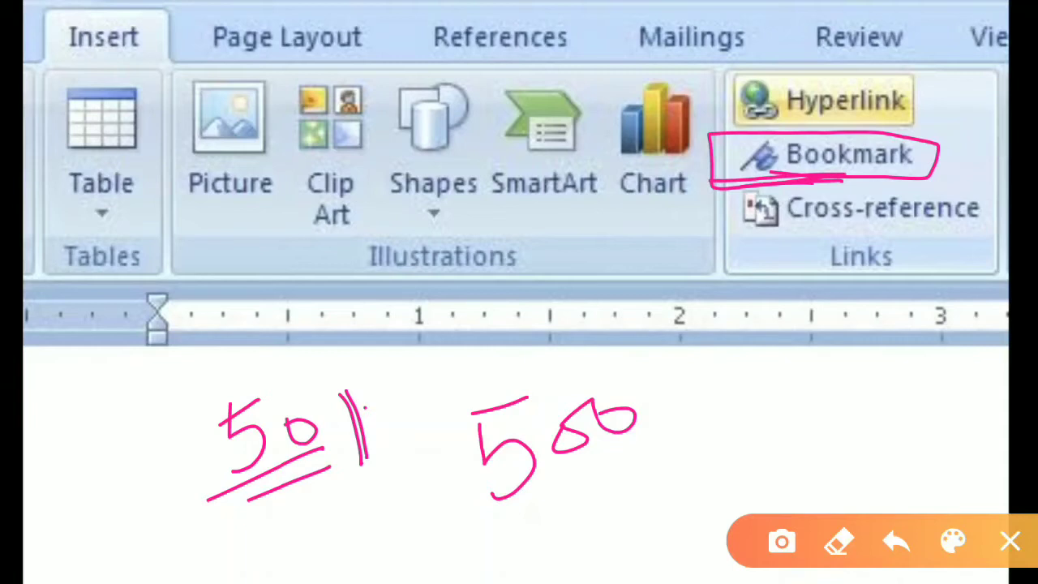
{"action": "mouse_move", "coordinate": [366, 441]}
{"action": "left_mouse_down"}
{"action": "mouse_move", "coordinate": [339, 364]}
{"action": "mouse_move", "coordinate": [365, 459]}
{"action": "mouse_move", "coordinate": [328, 370]}
{"action": "mouse_move", "coordinate": [379, 380]}
{"action": "left_mouse_up"}
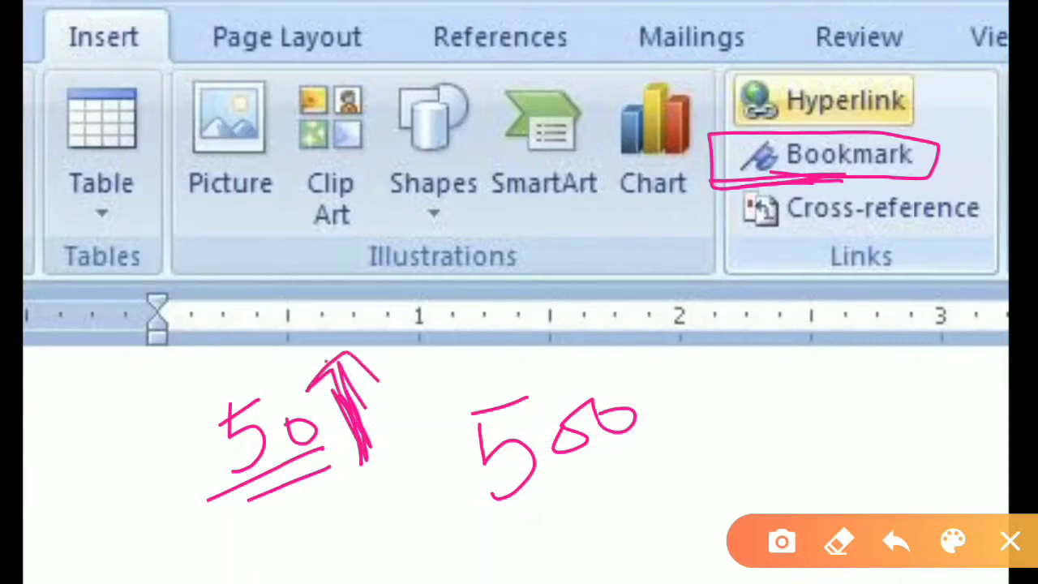
{"action": "mouse_move", "coordinate": [308, 386]}
{"action": "left_mouse_down"}
{"action": "mouse_move", "coordinate": [328, 362]}
{"action": "mouse_move", "coordinate": [374, 373]}
{"action": "mouse_move", "coordinate": [316, 367]}
{"action": "mouse_move", "coordinate": [394, 381]}
{"action": "mouse_move", "coordinate": [356, 359]}
{"action": "left_mouse_up"}
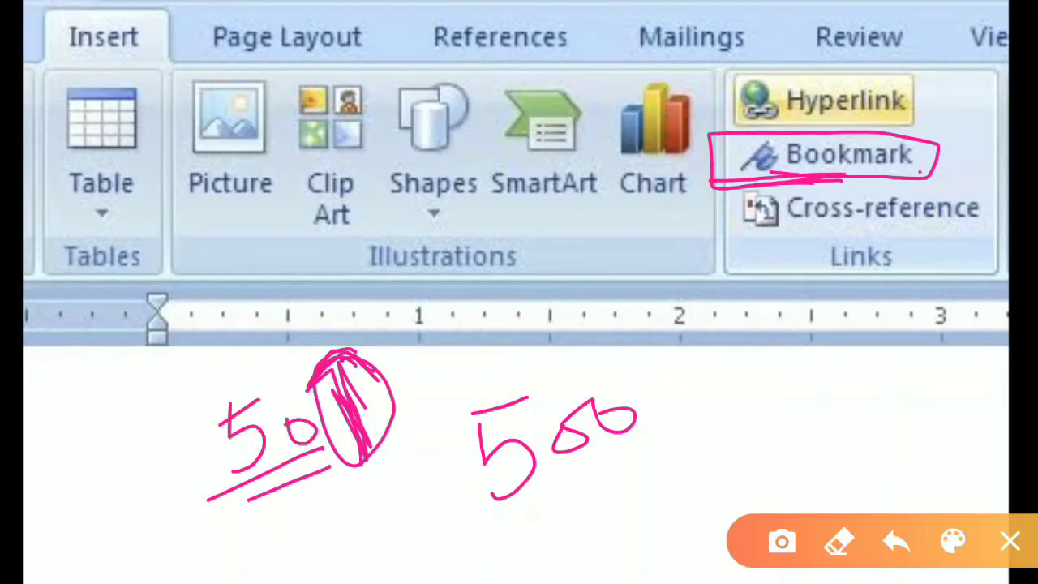
{"action": "left_click_drag", "start_coordinate": [920, 172], "coordinate": [974, 155]}
{"action": "mouse_move", "coordinate": [683, 409]}
{"action": "left_mouse_down"}
{"action": "mouse_move", "coordinate": [685, 436]}
{"action": "mouse_move", "coordinate": [775, 388]}
{"action": "mouse_move", "coordinate": [699, 438]}
{"action": "mouse_move", "coordinate": [675, 394]}
{"action": "mouse_move", "coordinate": [772, 391]}
{"action": "left_mouse_up"}
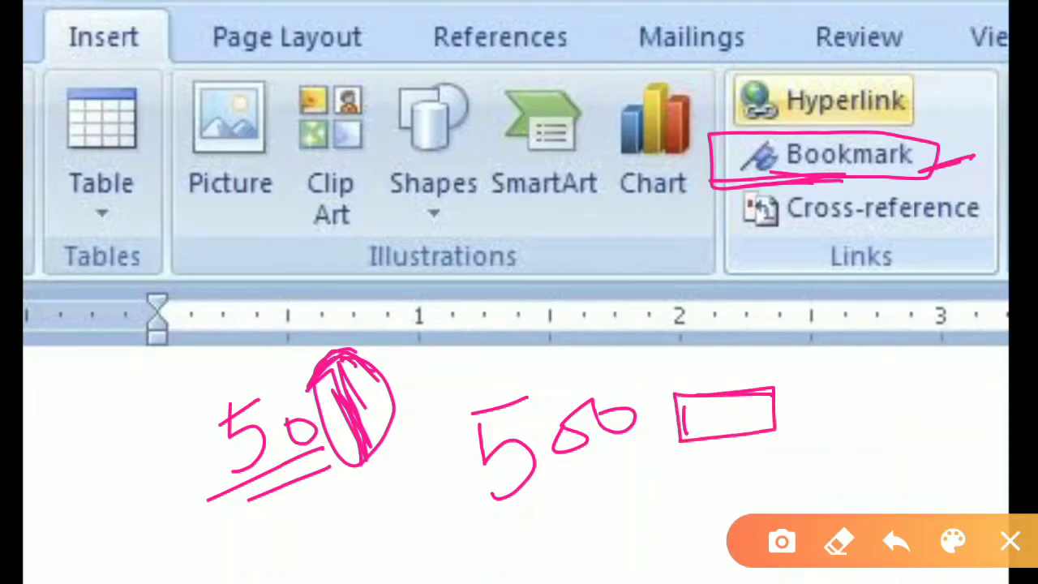
{"action": "mouse_move", "coordinate": [529, 496]}
{"action": "left_mouse_down"}
{"action": "mouse_move", "coordinate": [647, 440]}
{"action": "mouse_move", "coordinate": [442, 454]}
{"action": "mouse_move", "coordinate": [589, 482]}
{"action": "left_mouse_up"}
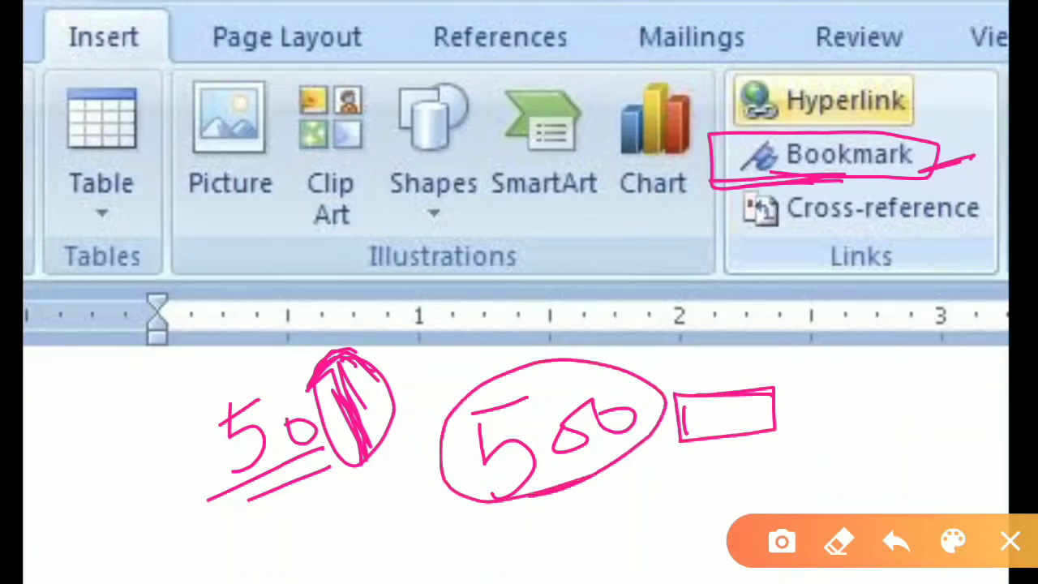
{"action": "left_click_drag", "start_coordinate": [818, 402], "coordinate": [890, 394]}
{"action": "left_click_drag", "start_coordinate": [809, 423], "coordinate": [898, 415]}
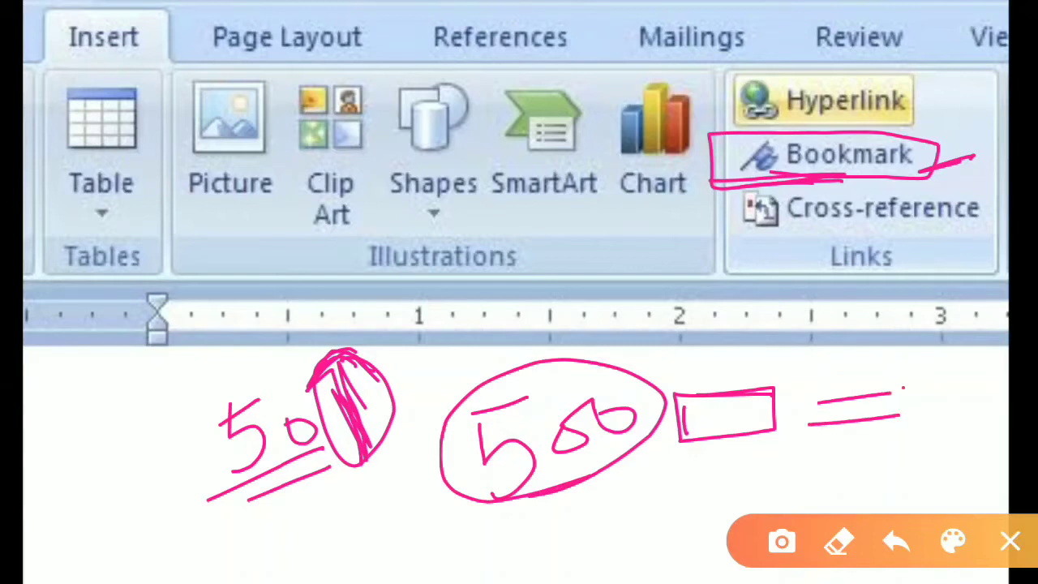
{"action": "mouse_move", "coordinate": [905, 386]}
{"action": "left_mouse_down"}
{"action": "mouse_move", "coordinate": [787, 415]}
{"action": "mouse_move", "coordinate": [933, 418]}
{"action": "mouse_move", "coordinate": [907, 381]}
{"action": "left_mouse_up"}
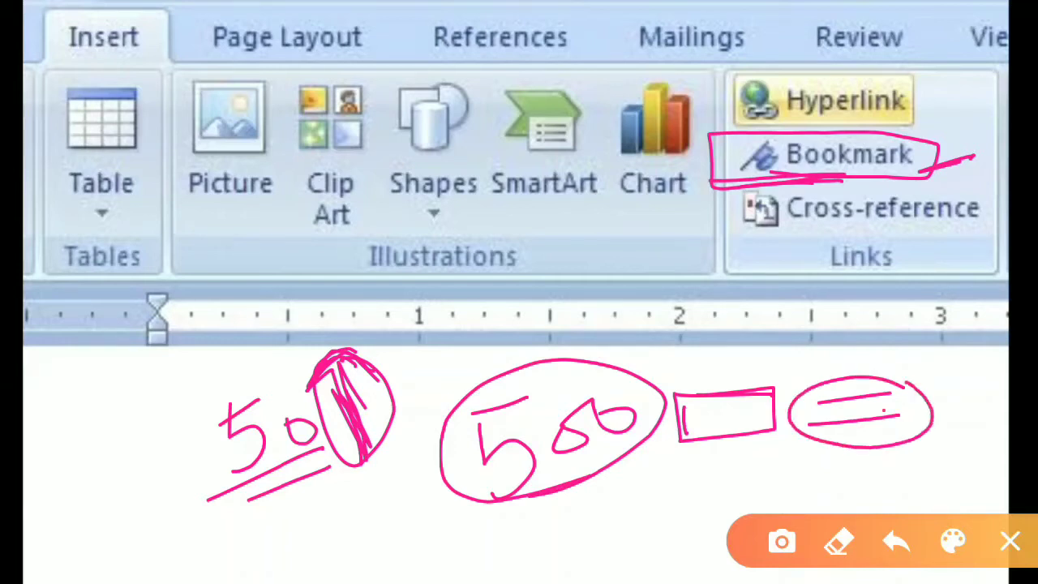
{"action": "mouse_move", "coordinate": [957, 165]}
{"action": "left_mouse_down"}
{"action": "mouse_move", "coordinate": [920, 177]}
{"action": "mouse_move", "coordinate": [963, 168]}
{"action": "left_mouse_up"}
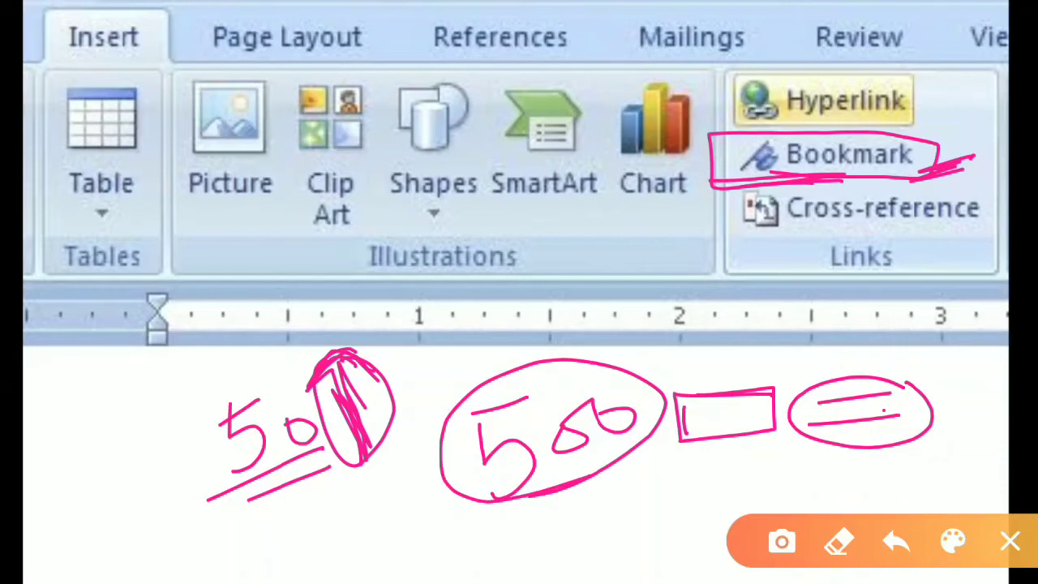
{"action": "left_click", "coordinate": [1010, 542]}
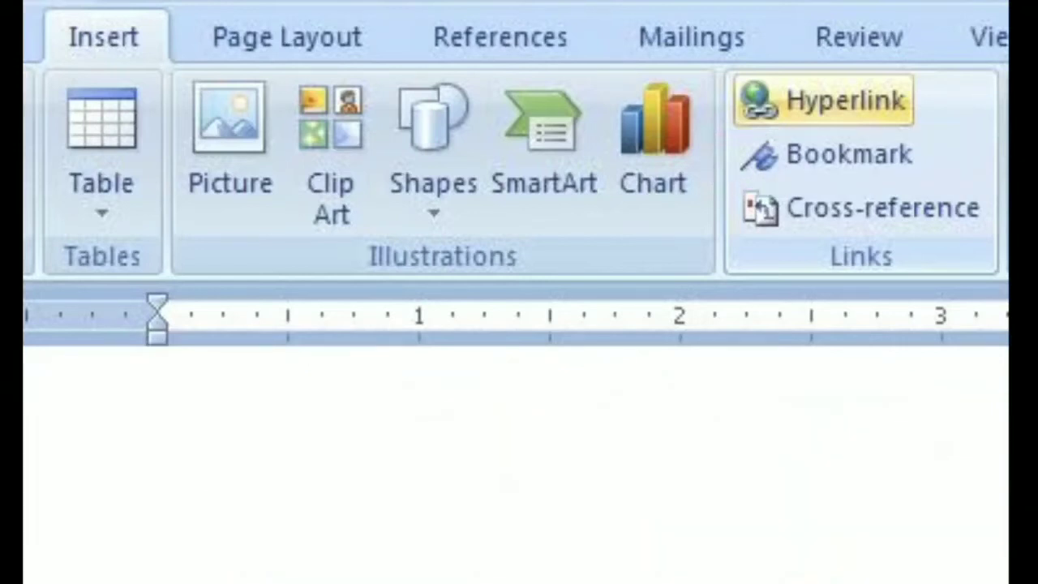
{"action": "mouse_move", "coordinate": [783, 217]}
{"action": "left_mouse_down"}
{"action": "mouse_move", "coordinate": [977, 221]}
{"action": "mouse_move", "coordinate": [992, 197]}
{"action": "mouse_move", "coordinate": [755, 195]}
{"action": "mouse_move", "coordinate": [807, 227]}
{"action": "left_mouse_up"}
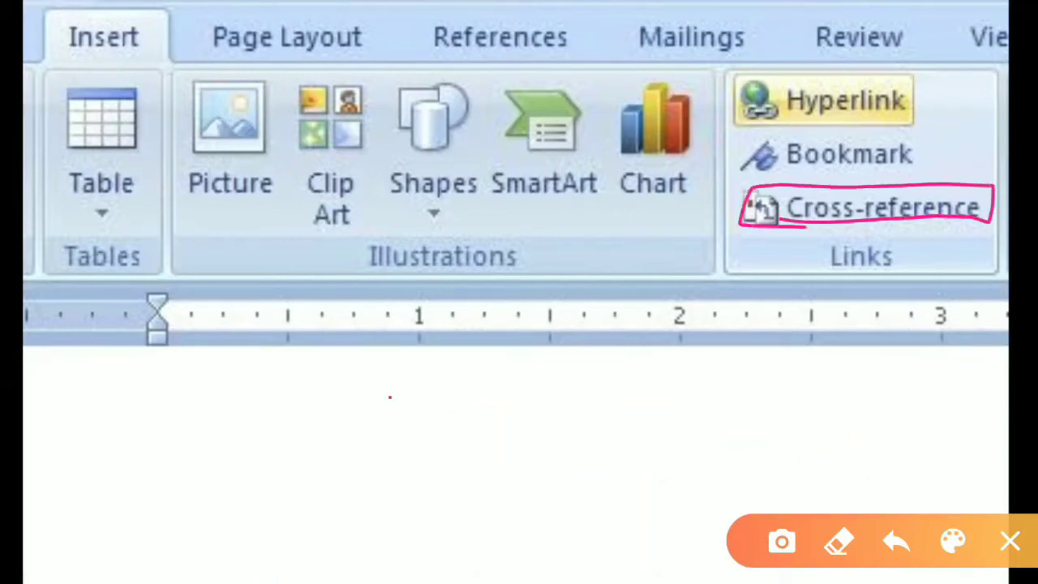
{"action": "mouse_move", "coordinate": [389, 398]}
{"action": "left_mouse_down"}
{"action": "mouse_move", "coordinate": [339, 407]}
{"action": "mouse_move", "coordinate": [346, 454]}
{"action": "mouse_move", "coordinate": [442, 434]}
{"action": "mouse_move", "coordinate": [482, 409]}
{"action": "left_mouse_up"}
{"action": "left_click_drag", "start_coordinate": [478, 364], "coordinate": [557, 389]}
{"action": "left_click_drag", "start_coordinate": [556, 390], "coordinate": [591, 409]}
{"action": "left_click_drag", "start_coordinate": [578, 369], "coordinate": [568, 429]}
{"action": "left_click_drag", "start_coordinate": [625, 395], "coordinate": [704, 394]}
{"action": "mouse_move", "coordinate": [670, 368]}
{"action": "left_mouse_down"}
{"action": "mouse_move", "coordinate": [702, 390]}
{"action": "mouse_move", "coordinate": [679, 421]}
{"action": "left_mouse_up"}
{"action": "left_click", "coordinate": [768, 389]}
{"action": "mouse_move", "coordinate": [768, 390]}
{"action": "left_mouse_down"}
{"action": "mouse_move", "coordinate": [866, 393]}
{"action": "mouse_move", "coordinate": [872, 357]}
{"action": "mouse_move", "coordinate": [742, 340]}
{"action": "mouse_move", "coordinate": [747, 395]}
{"action": "left_mouse_up"}
{"action": "left_click_drag", "start_coordinate": [916, 378], "coordinate": [962, 376]}
{"action": "left_click_drag", "start_coordinate": [763, 415], "coordinate": [758, 457]}
{"action": "mouse_move", "coordinate": [755, 411]}
{"action": "left_mouse_down"}
{"action": "mouse_move", "coordinate": [871, 409]}
{"action": "mouse_move", "coordinate": [757, 459]}
{"action": "left_mouse_up"}
{"action": "left_click_drag", "start_coordinate": [921, 433], "coordinate": [958, 433]}
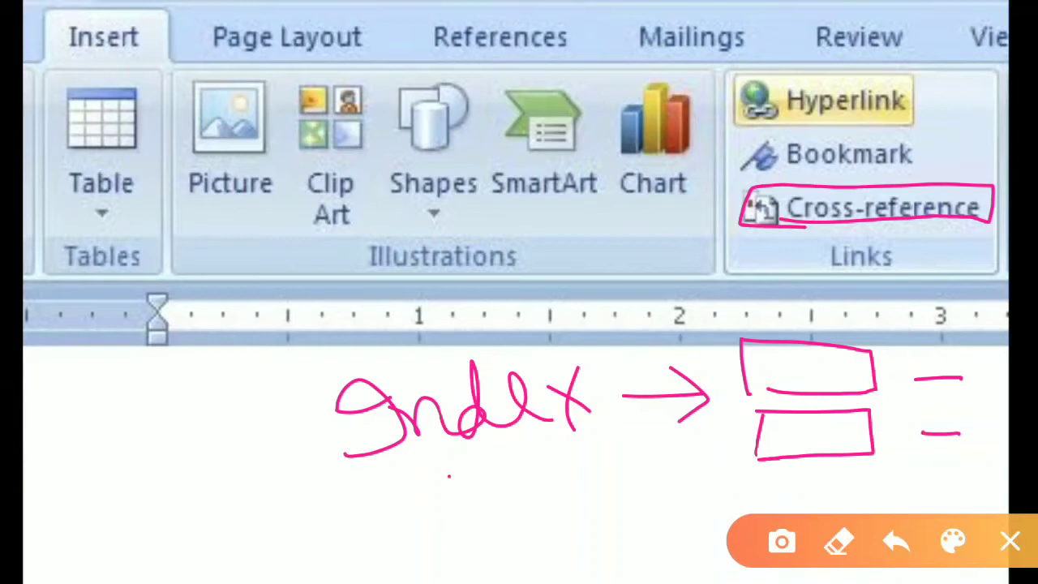
{"action": "left_click_drag", "start_coordinate": [449, 477], "coordinate": [470, 527]}
{"action": "mouse_move", "coordinate": [436, 484]}
{"action": "left_mouse_down"}
{"action": "mouse_move", "coordinate": [503, 452]}
{"action": "mouse_move", "coordinate": [535, 479]}
{"action": "mouse_move", "coordinate": [623, 466]}
{"action": "left_mouse_up"}
{"action": "left_click_drag", "start_coordinate": [170, 468], "coordinate": [240, 486]}
{"action": "mouse_move", "coordinate": [259, 446]}
{"action": "left_mouse_down"}
{"action": "mouse_move", "coordinate": [258, 479]}
{"action": "mouse_move", "coordinate": [325, 445]}
{"action": "left_mouse_up"}
{"action": "left_click_drag", "start_coordinate": [220, 518], "coordinate": [247, 508]}
{"action": "mouse_move", "coordinate": [334, 454]}
{"action": "left_mouse_down"}
{"action": "mouse_move", "coordinate": [195, 511]}
{"action": "mouse_move", "coordinate": [272, 485]}
{"action": "left_mouse_up"}
{"action": "left_click_drag", "start_coordinate": [146, 352], "coordinate": [163, 373]}
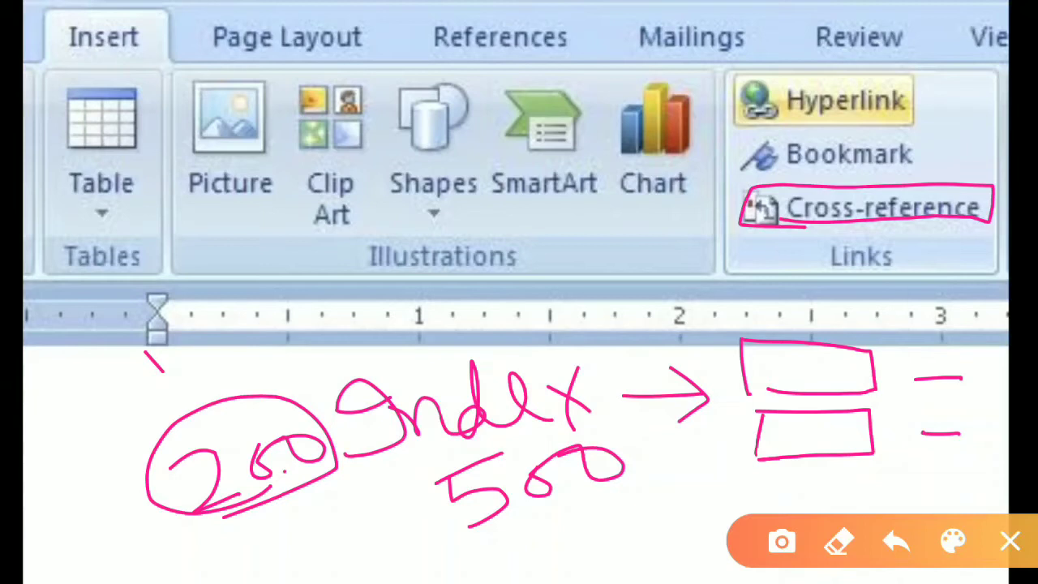
{"action": "left_click_drag", "start_coordinate": [235, 510], "coordinate": [342, 479]}
{"action": "left_click_drag", "start_coordinate": [267, 503], "coordinate": [341, 482]}
{"action": "mouse_move", "coordinate": [793, 419]}
{"action": "left_mouse_down"}
{"action": "mouse_move", "coordinate": [843, 431]}
{"action": "mouse_move", "coordinate": [837, 464]}
{"action": "mouse_move", "coordinate": [812, 448]}
{"action": "left_mouse_up"}
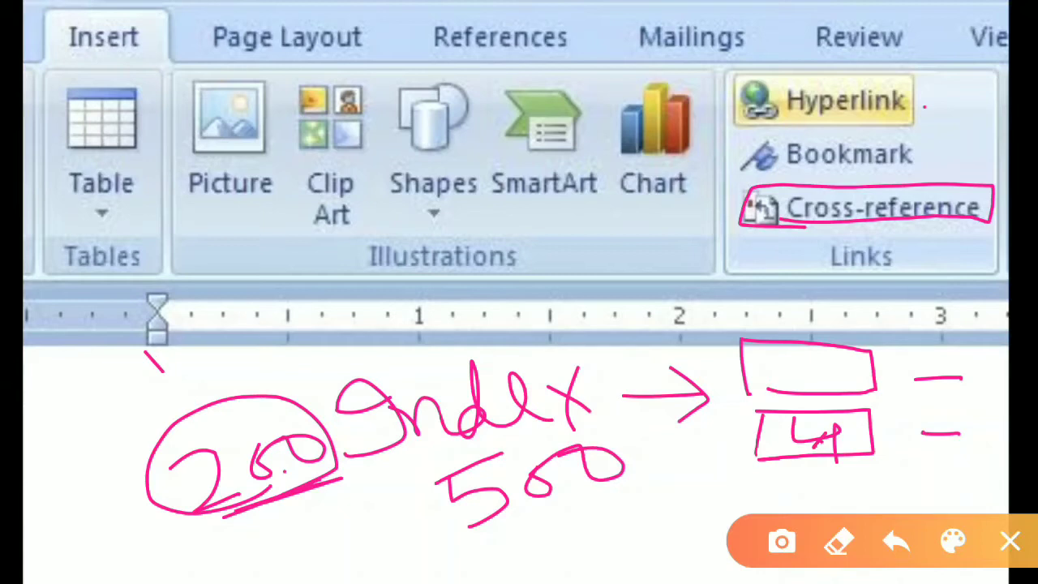
{"action": "left_click_drag", "start_coordinate": [925, 106], "coordinate": [1007, 83]}
{"action": "left_click_drag", "start_coordinate": [927, 165], "coordinate": [1002, 144]}
{"action": "left_click_drag", "start_coordinate": [923, 253], "coordinate": [997, 230]}
{"action": "mouse_move", "coordinate": [844, 66]}
{"action": "left_mouse_down"}
{"action": "mouse_move", "coordinate": [728, 249]}
{"action": "mouse_move", "coordinate": [816, 259]}
{"action": "mouse_move", "coordinate": [991, 231]}
{"action": "mouse_move", "coordinate": [769, 274]}
{"action": "left_mouse_up"}
{"action": "left_click_drag", "start_coordinate": [772, 84], "coordinate": [895, 71]}
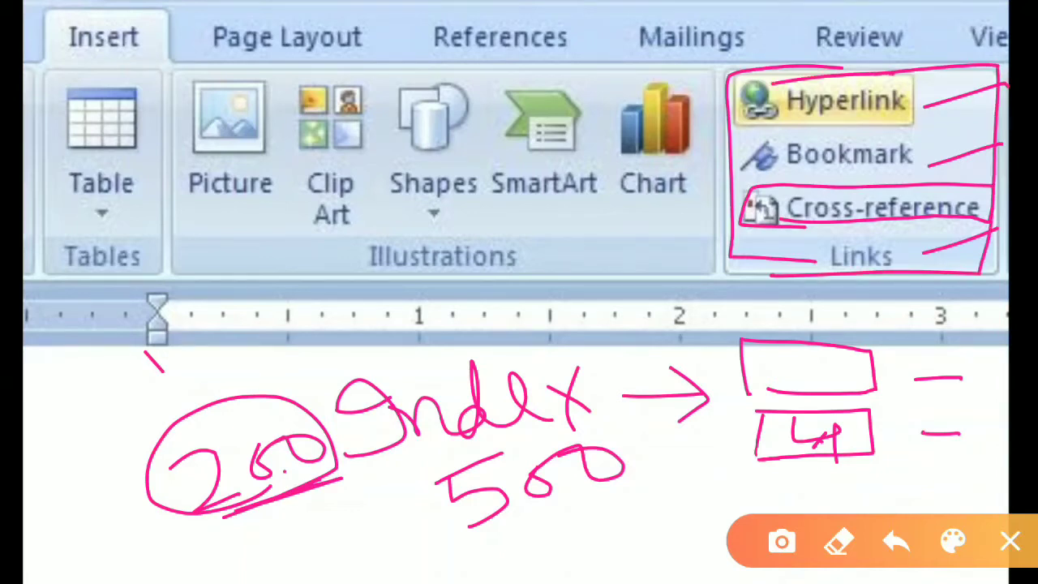
{"action": "left_click", "coordinate": [1009, 542]}
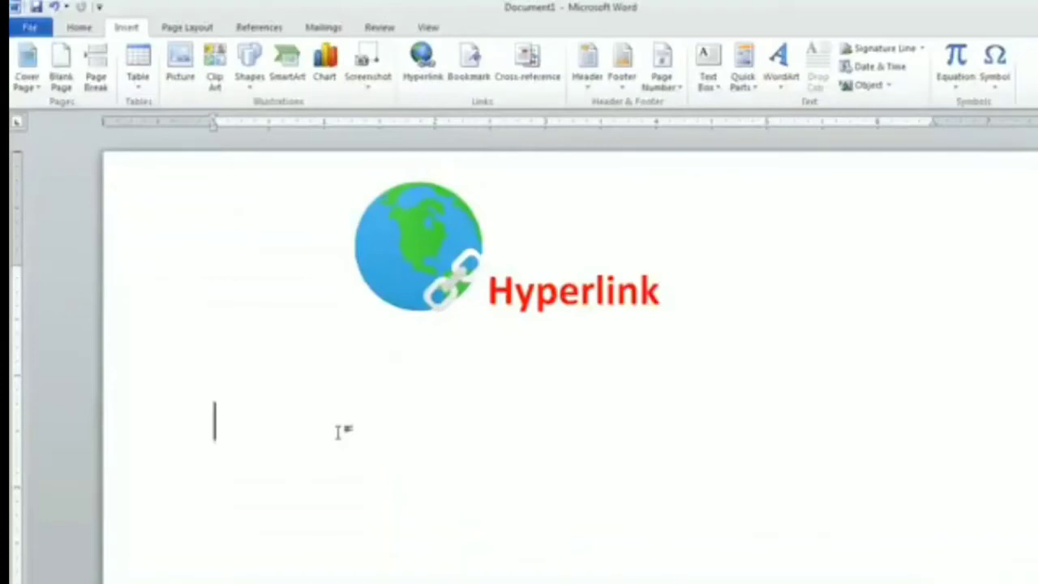
- Enter the text "My document" on the line below the Hyperlink heading
{"action": "type", "text": "My d"}
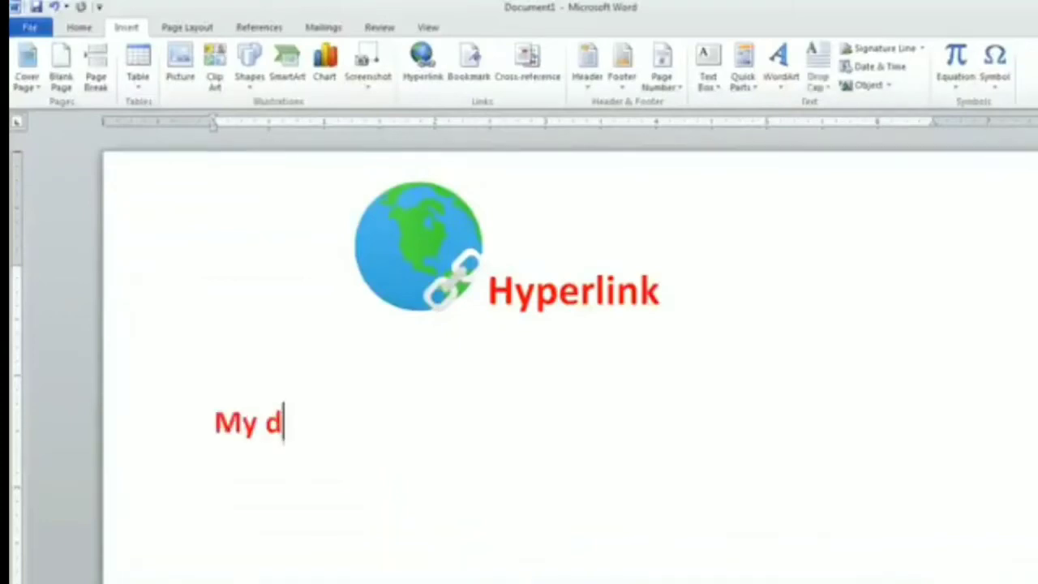
{"action": "type", "text": "ocument"}
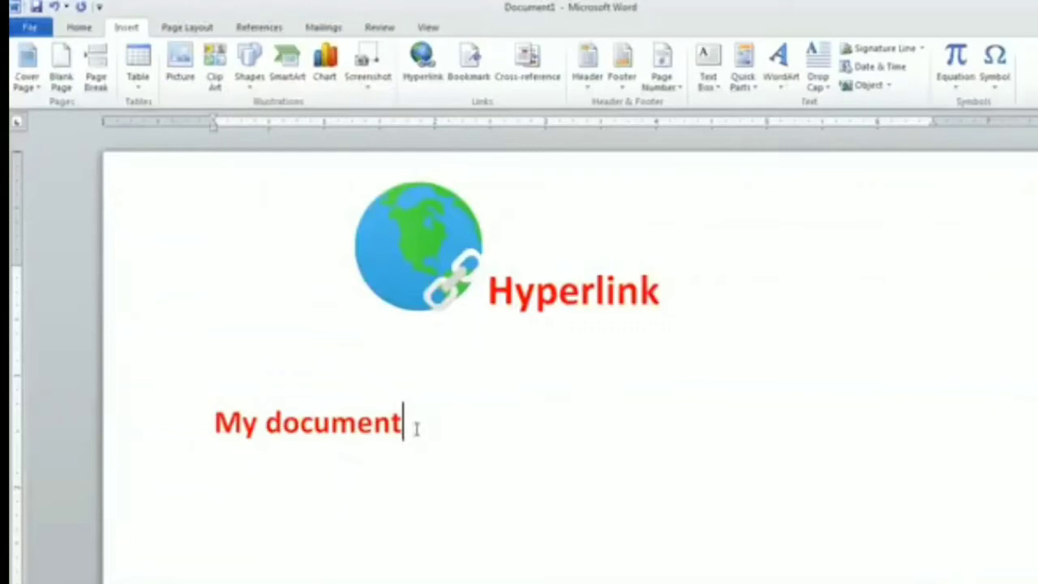
- Start inserting a hyperlink on the "My document" text and choose the My Documents folder as its target address
{"action": "left_click_drag", "start_coordinate": [417, 430], "coordinate": [215, 430]}
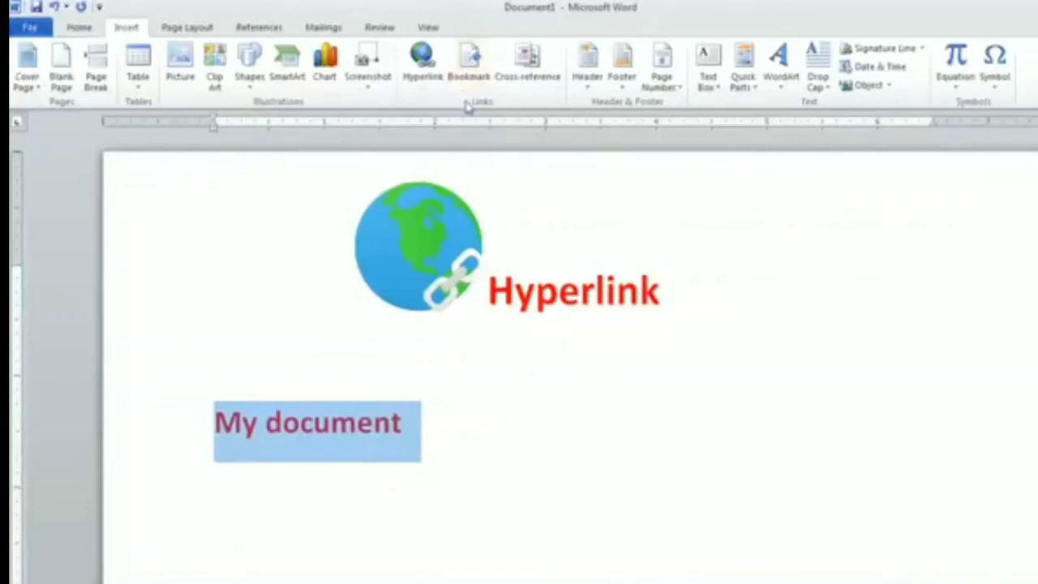
{"action": "left_click", "coordinate": [419, 65]}
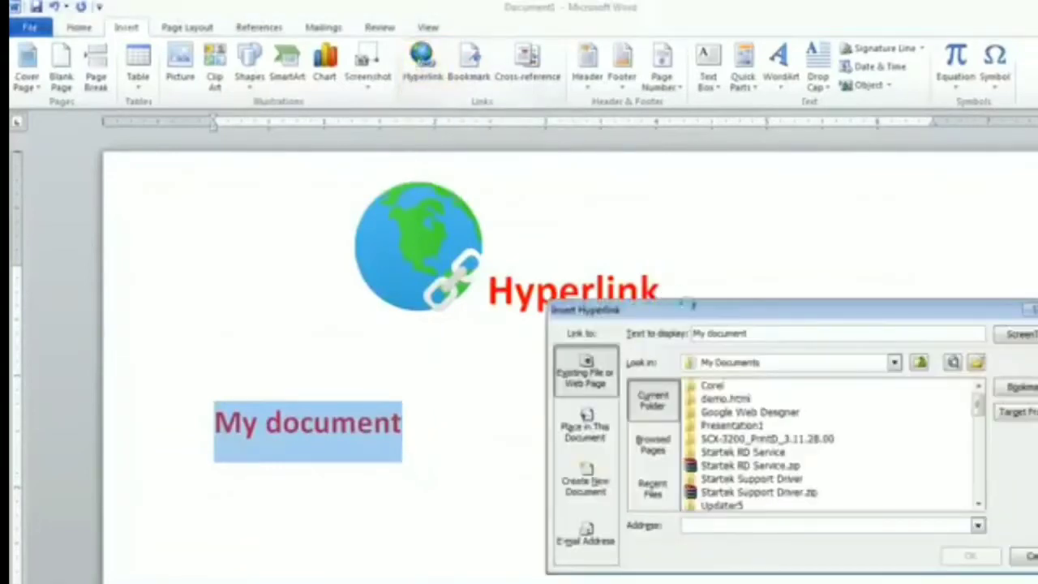
{"action": "left_click_drag", "start_coordinate": [688, 309], "coordinate": [612, 263]}
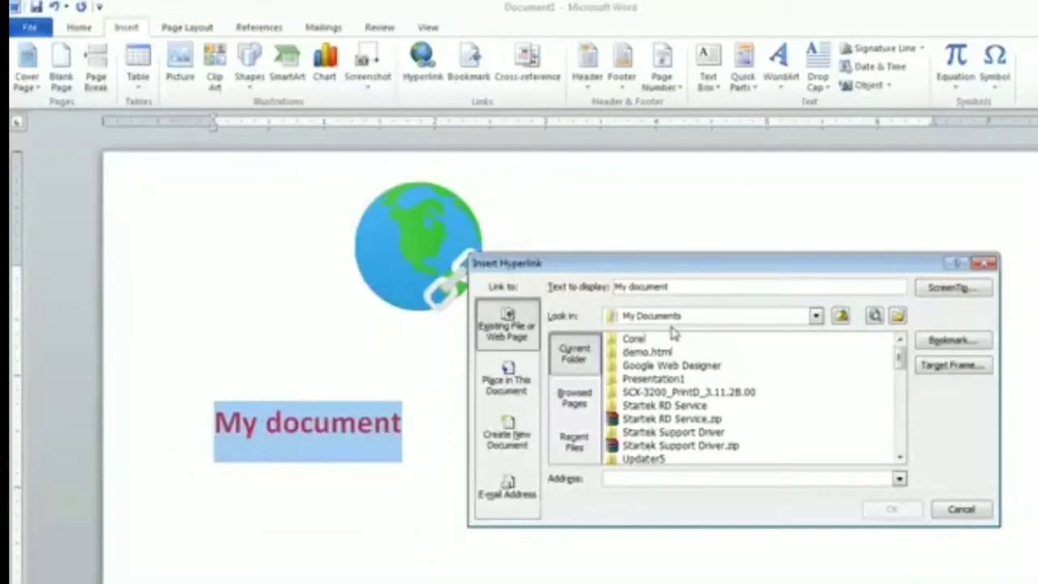
{"action": "left_click", "coordinate": [841, 318]}
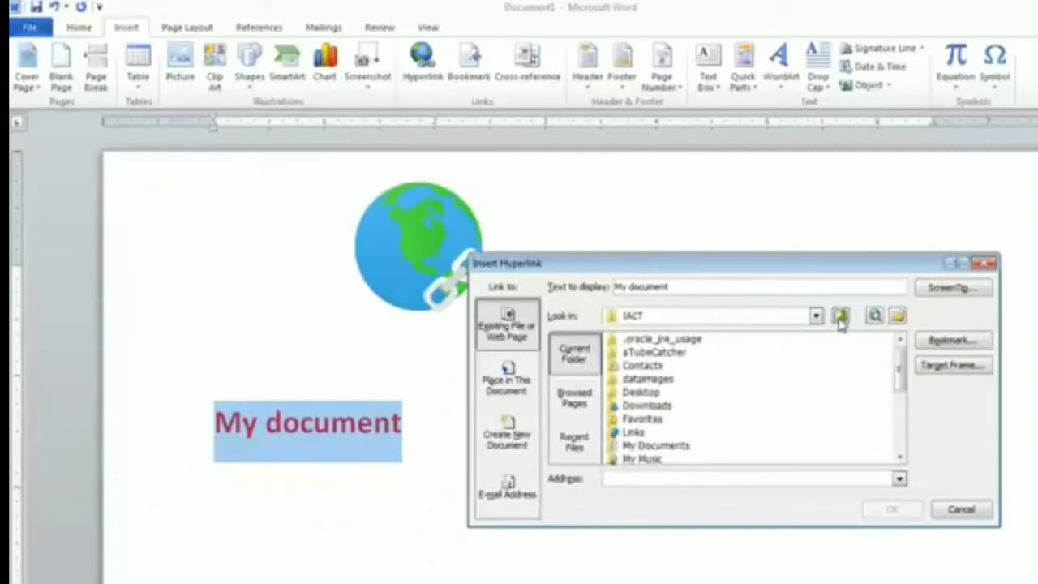
{"action": "left_click", "coordinate": [670, 448]}
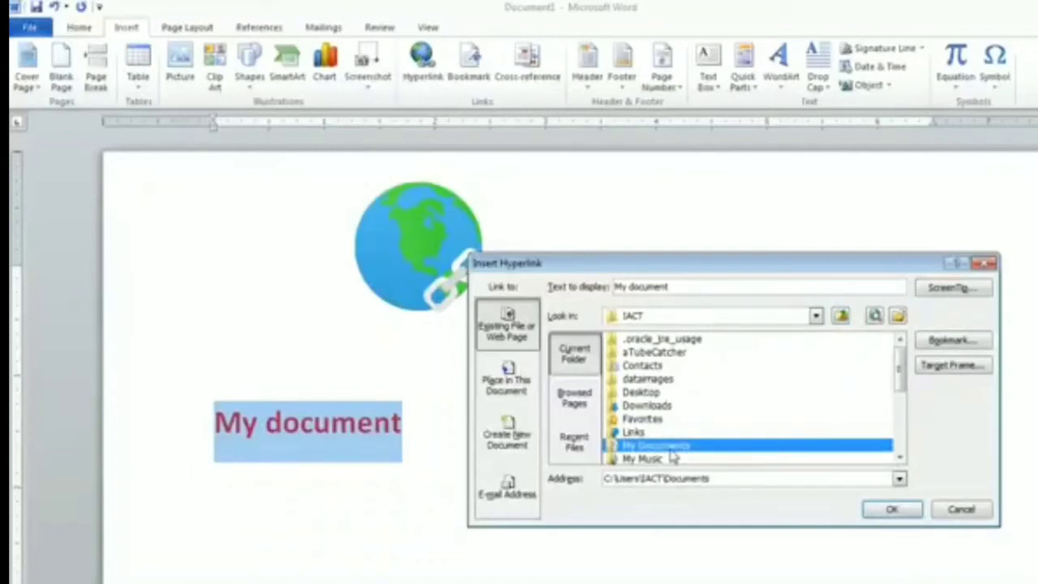
- Browse the Desktop and Computer locations as possible targets for the hyperlink
{"action": "left_click", "coordinate": [816, 317]}
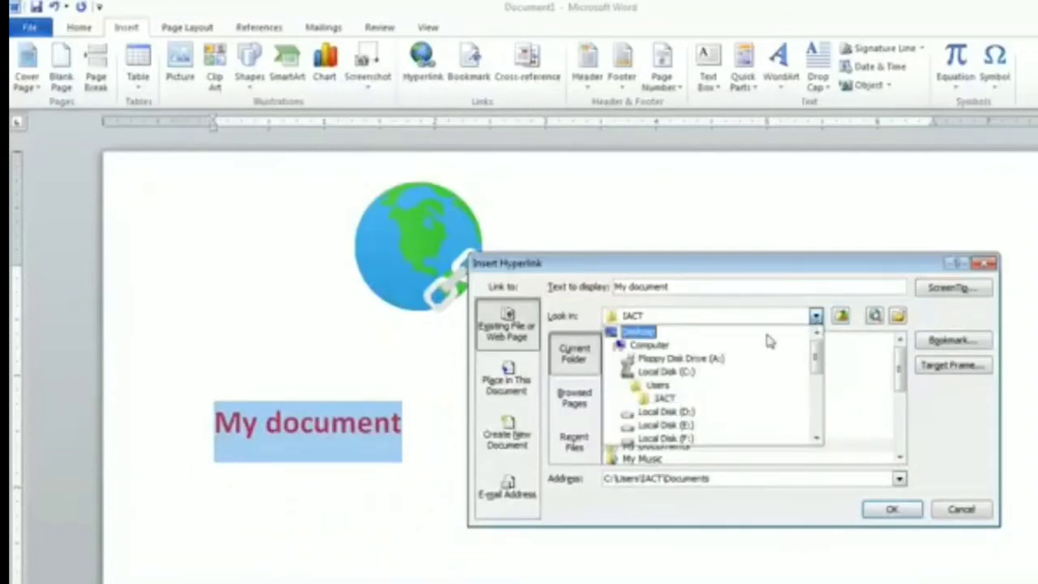
{"action": "left_click", "coordinate": [661, 334]}
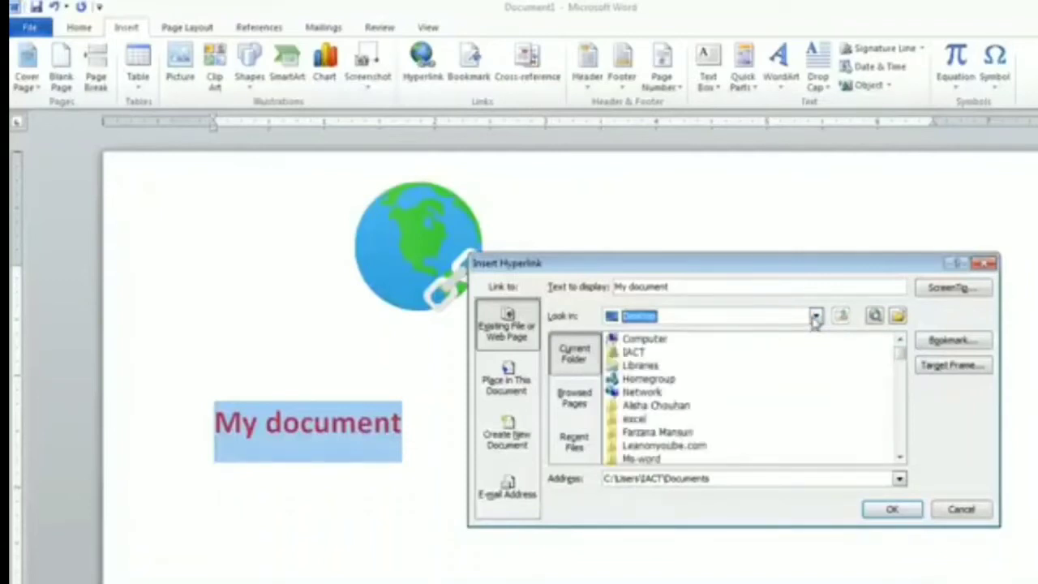
{"action": "double_click", "coordinate": [665, 341]}
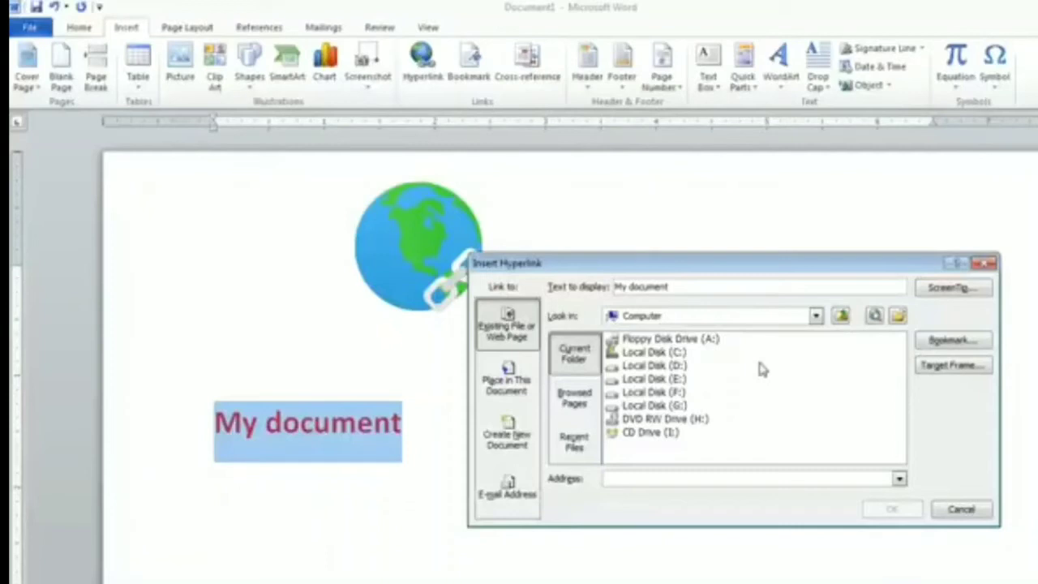
- Return to the IACT folder, choose My Documents as the link target and insert the hyperlink on "My document"
{"action": "left_click", "coordinate": [815, 316]}
{"action": "scroll", "coordinate": [756, 350], "scroll_direction": "down", "scroll_amount": 3}
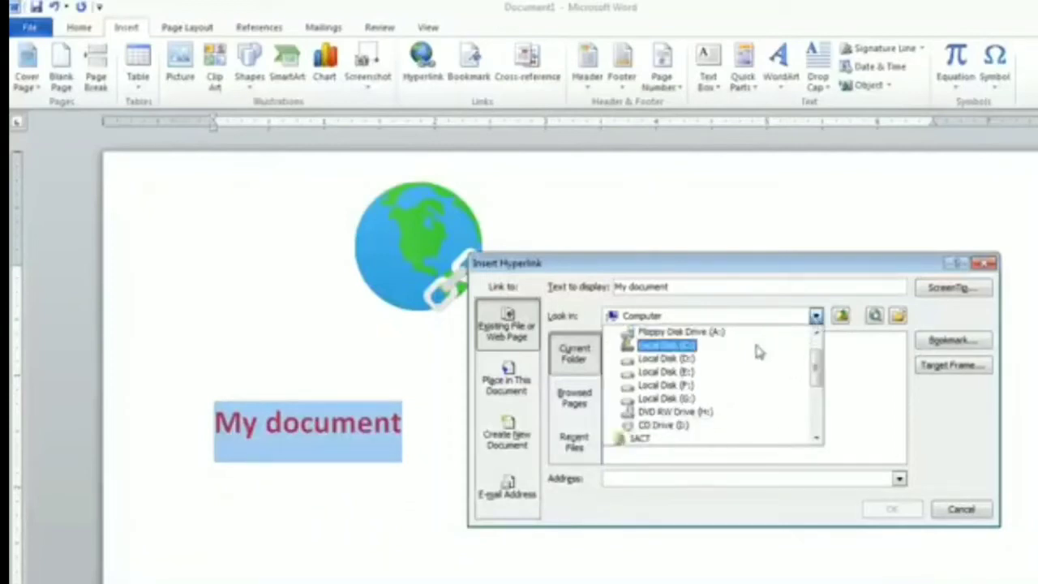
{"action": "left_click", "coordinate": [686, 419]}
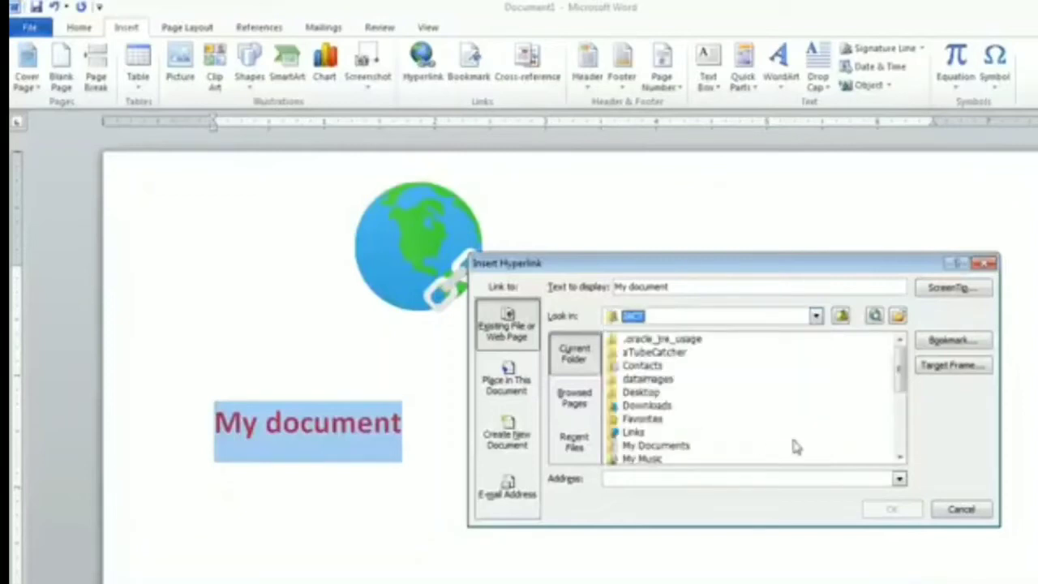
{"action": "left_click", "coordinate": [666, 447]}
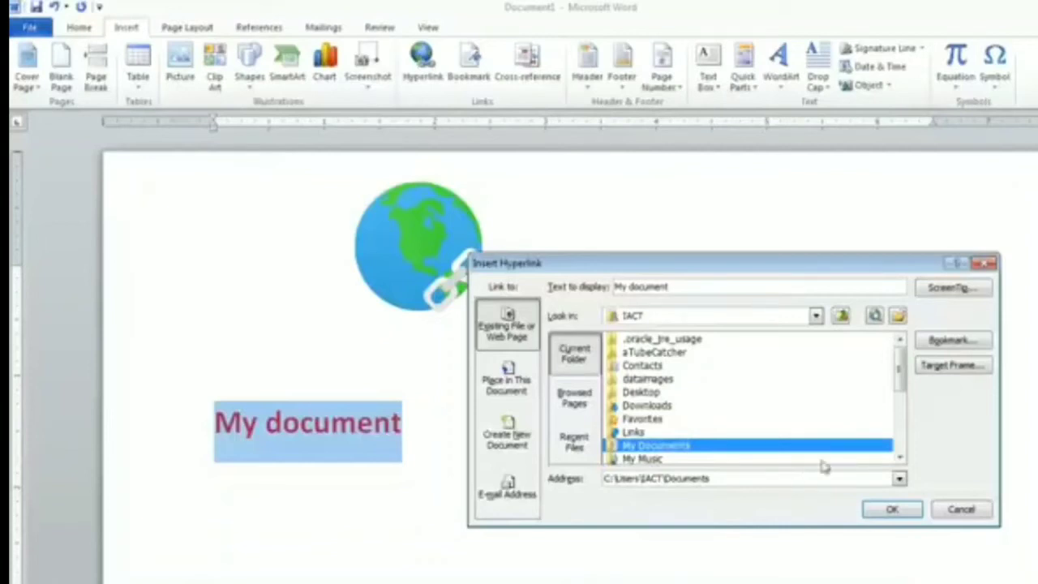
{"action": "left_click", "coordinate": [895, 511]}
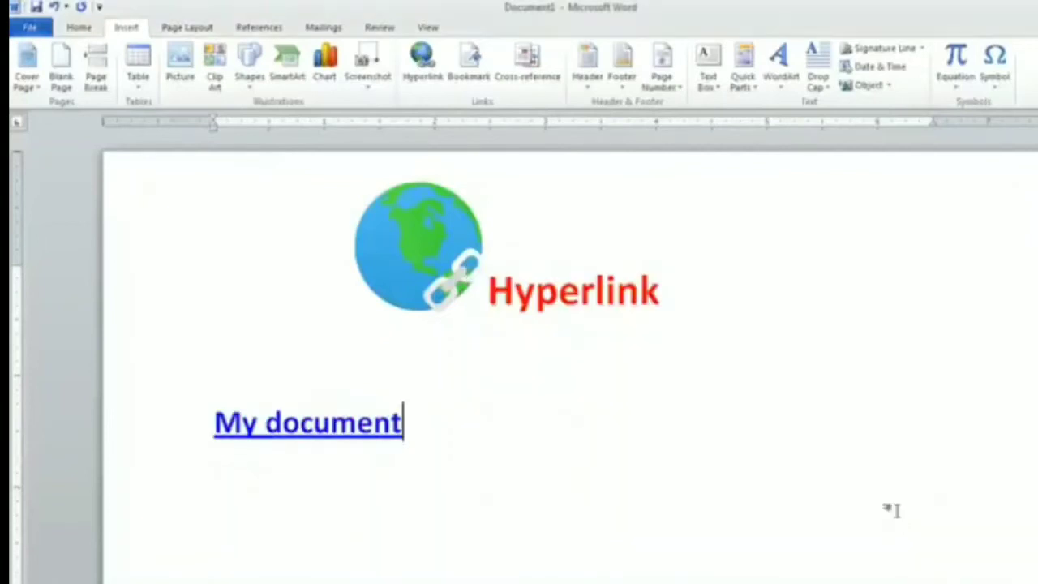
- Follow the "My document" hyperlink, allow the location to open, and close the folder window
{"action": "key", "text": "Return"}
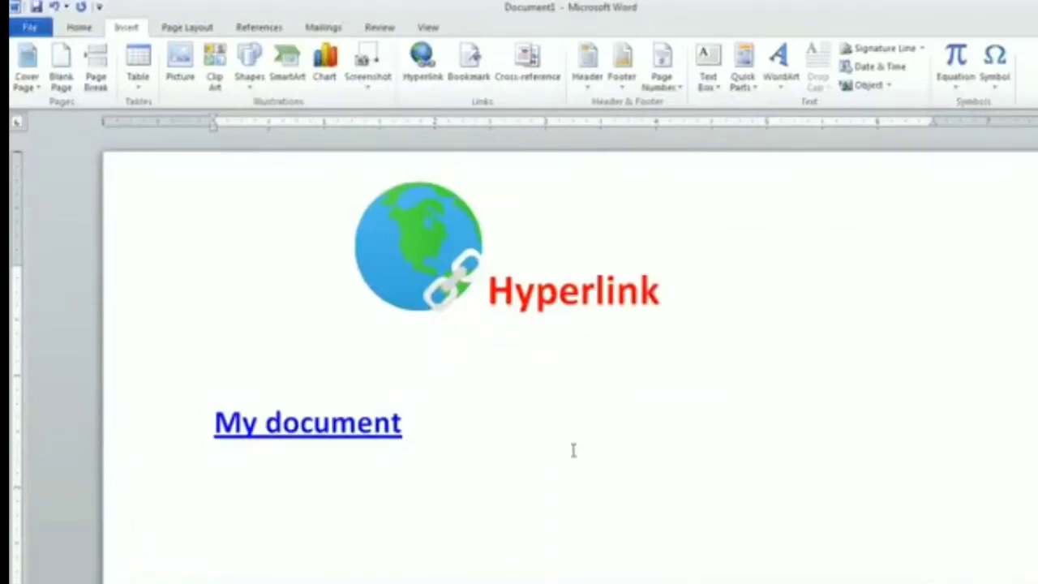
{"action": "left_click", "coordinate": [348, 436], "text": "ctrl"}
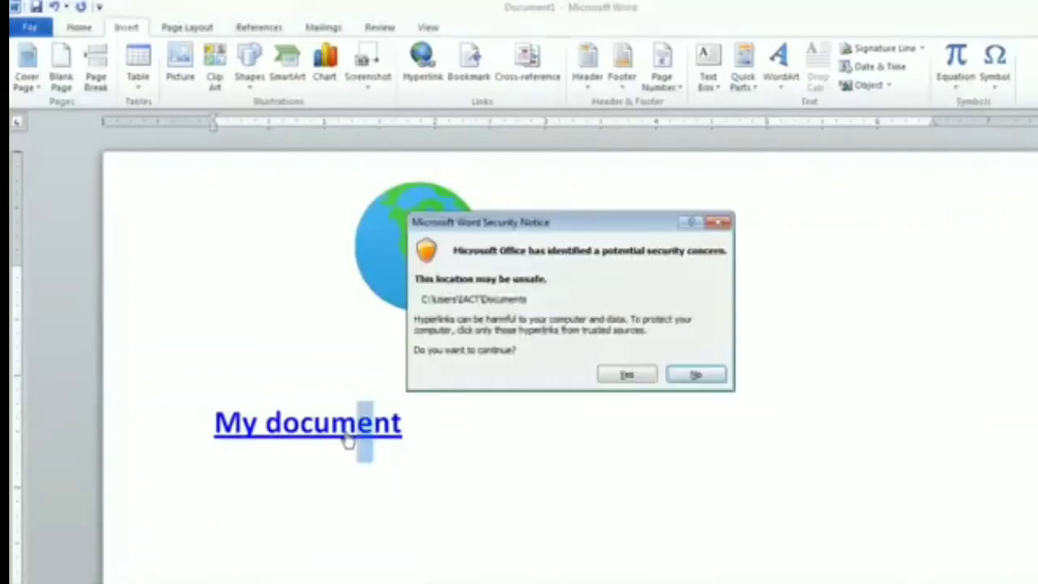
{"action": "left_click_drag", "start_coordinate": [575, 230], "coordinate": [673, 335]}
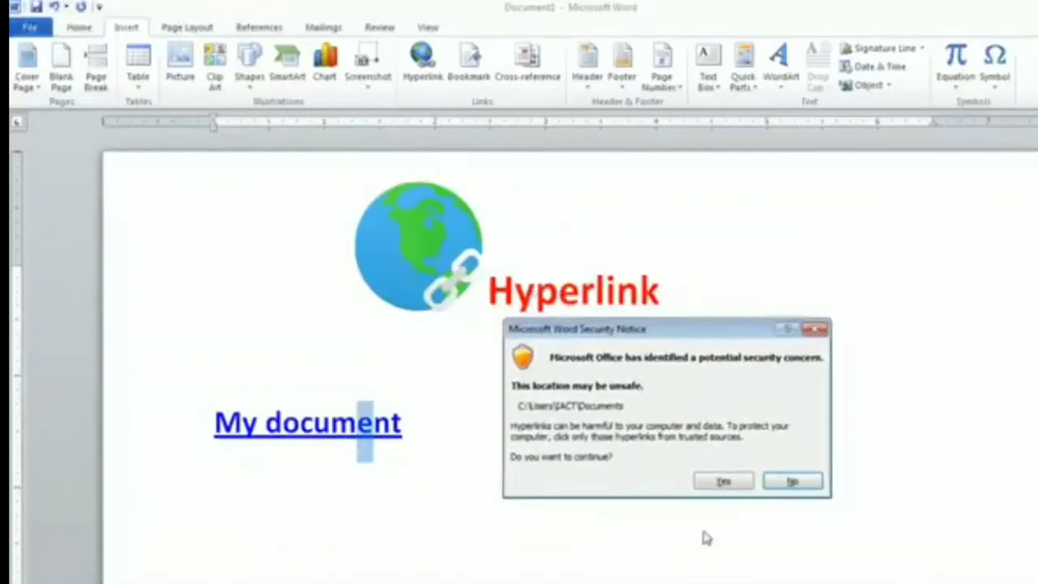
{"action": "left_click", "coordinate": [728, 488]}
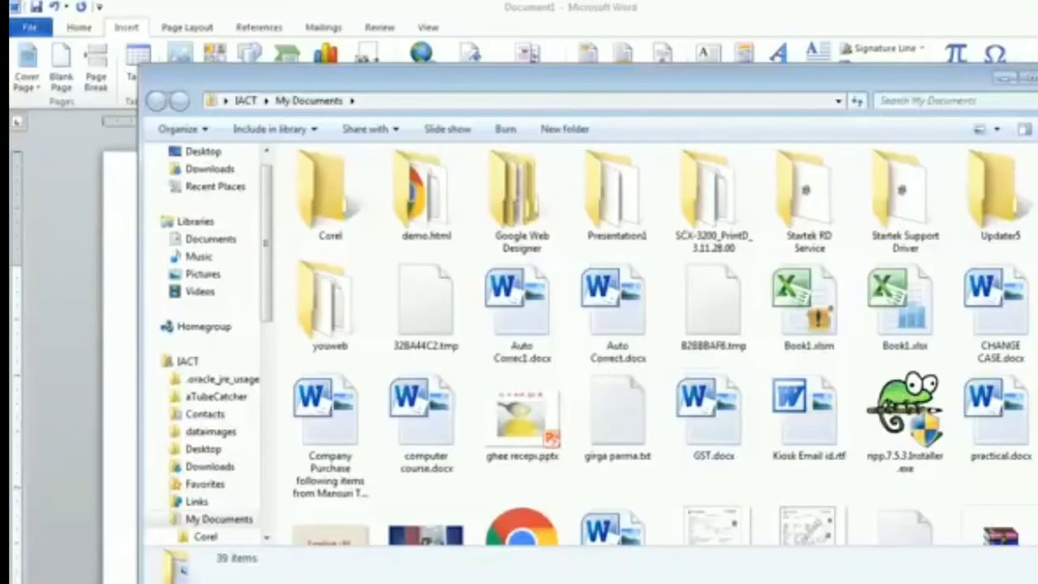
{"action": "left_click", "coordinate": [1037, 78]}
- Add the text "File" on a new line below the "My document" link
{"action": "left_click", "coordinate": [434, 435]}
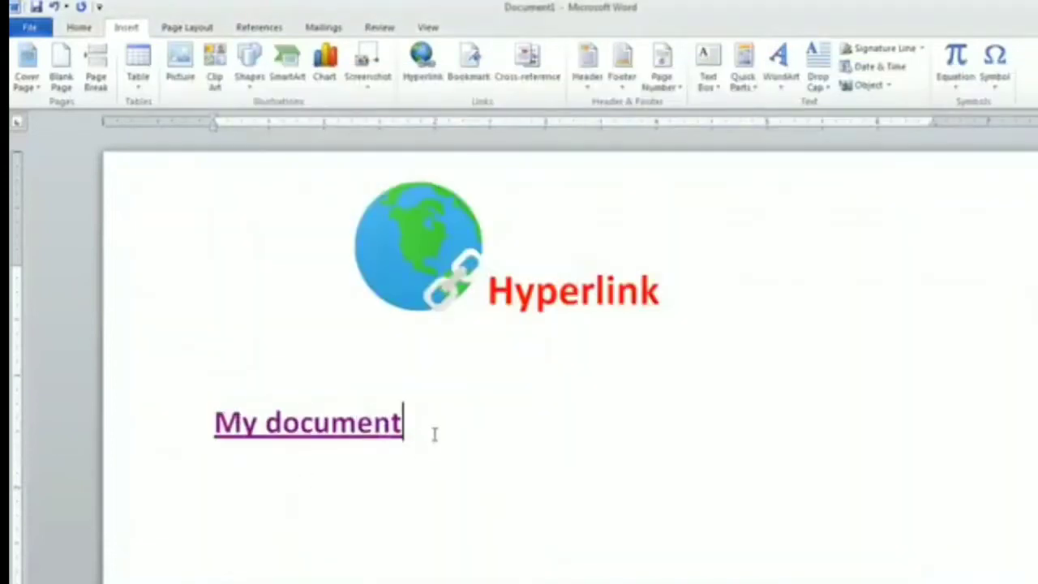
{"action": "key", "text": "Return"}
{"action": "type", "text": "File"}
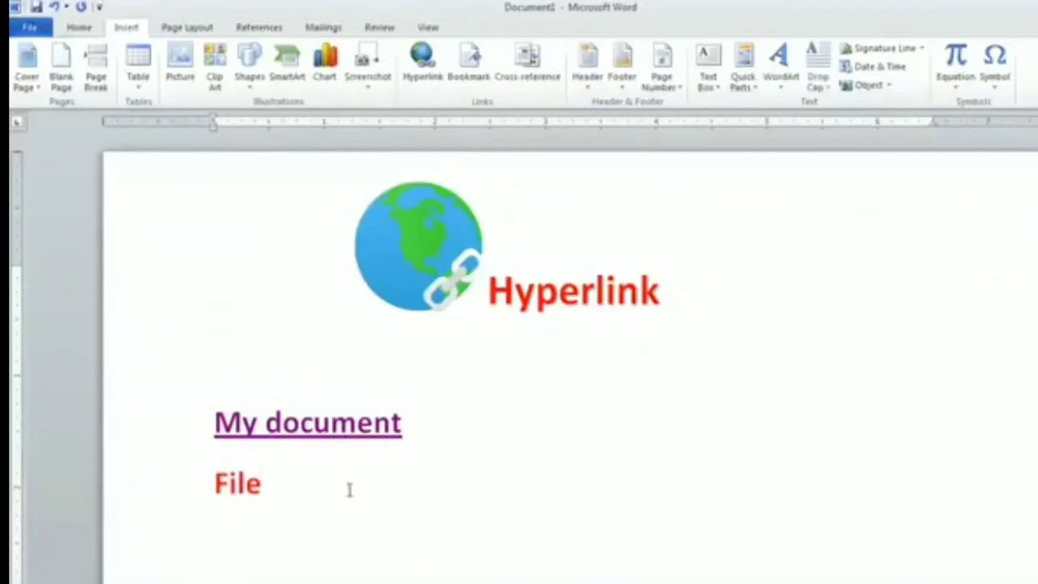
- Turn the text "File" into a hyperlink to GST.docx in My Documents
{"action": "left_click_drag", "start_coordinate": [289, 487], "coordinate": [214, 486]}
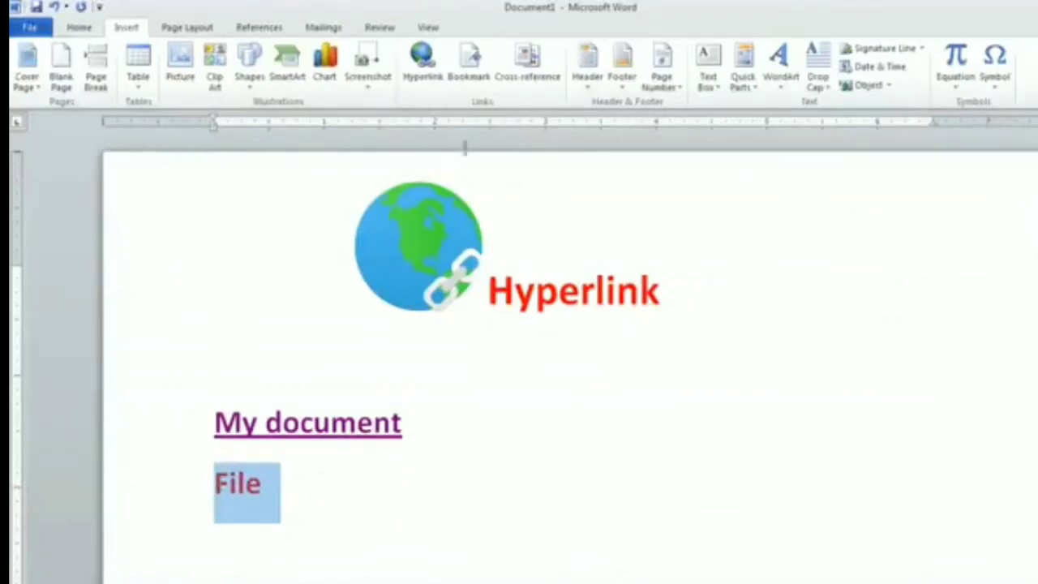
{"action": "left_click", "coordinate": [423, 73]}
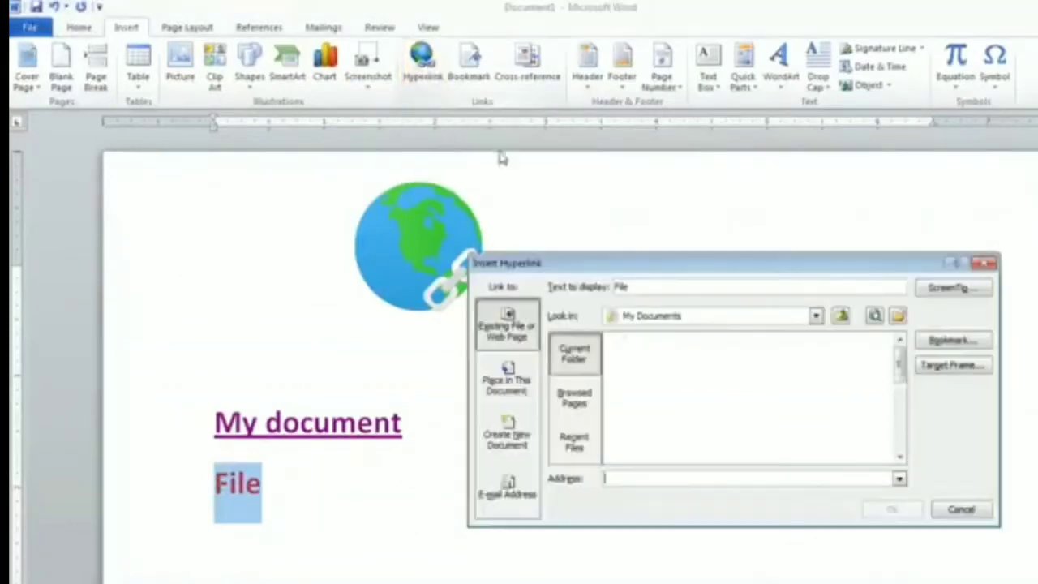
{"action": "left_click_drag", "start_coordinate": [900, 359], "coordinate": [905, 402]}
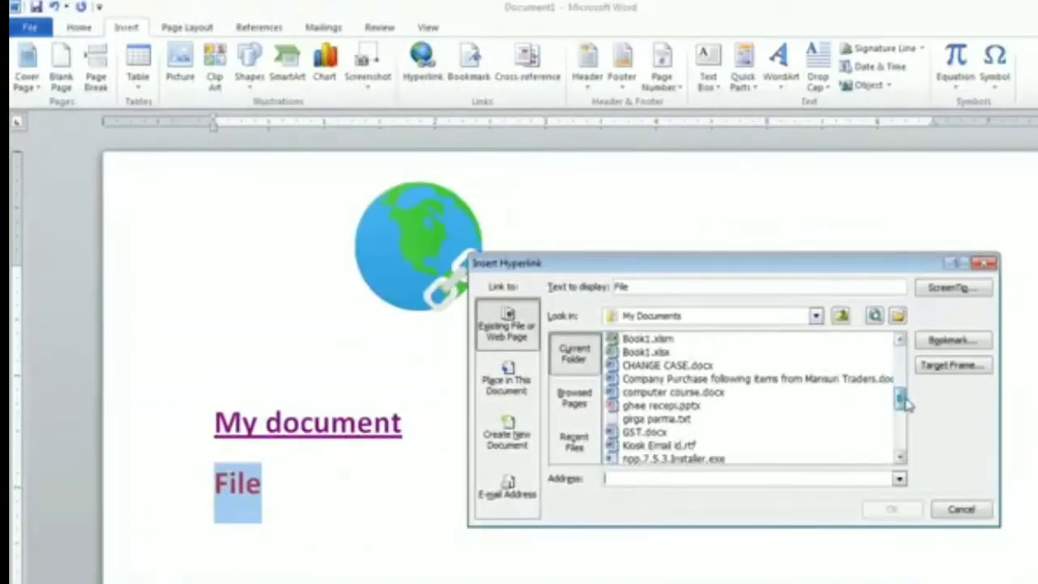
{"action": "left_click", "coordinate": [659, 432]}
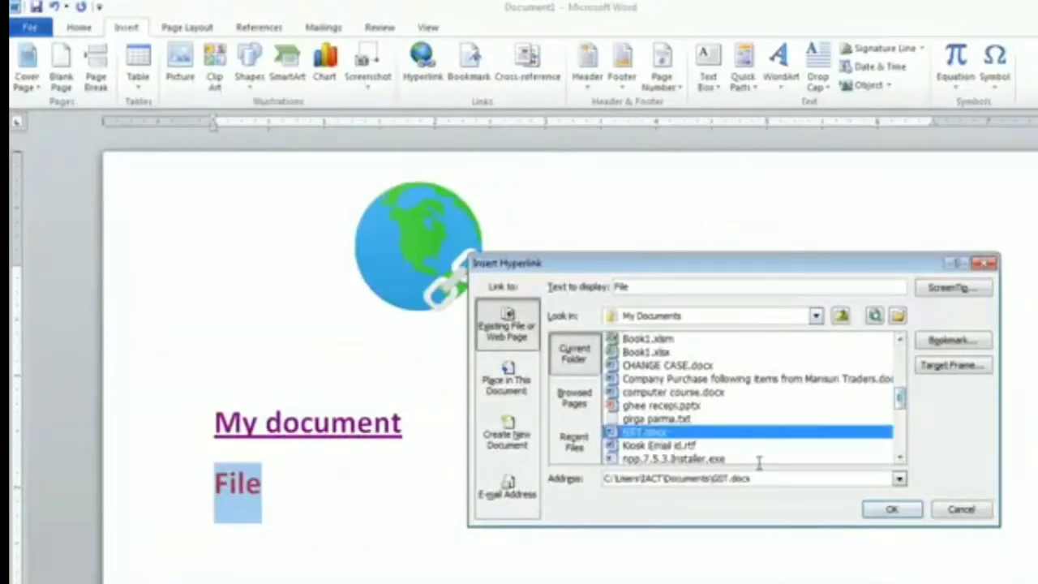
{"action": "left_click", "coordinate": [898, 512]}
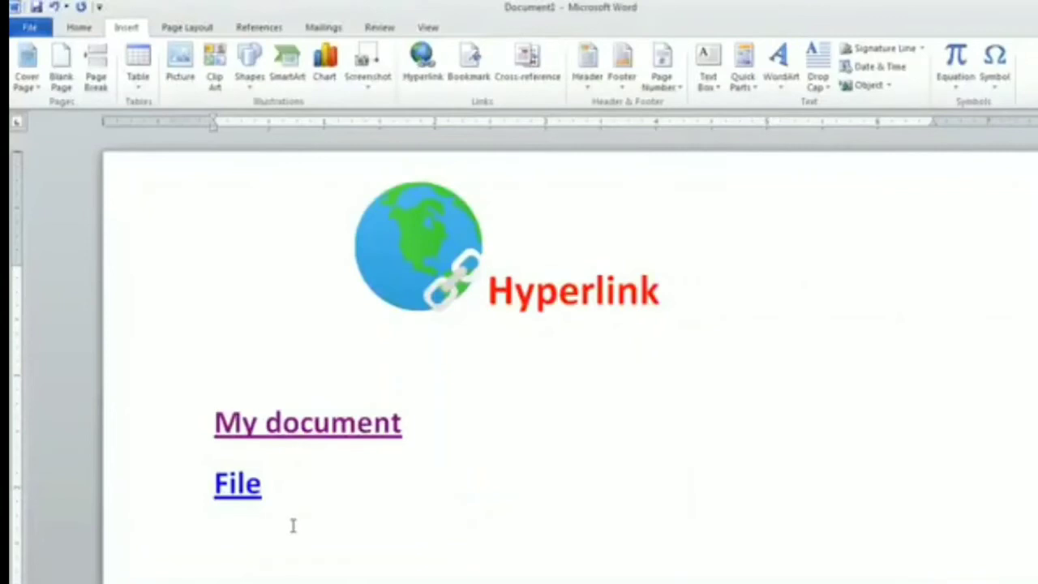
- Follow the "File" hyperlink, allow it to open, look through GST.docx and close that document
{"action": "left_click", "coordinate": [251, 495], "text": "ctrl"}
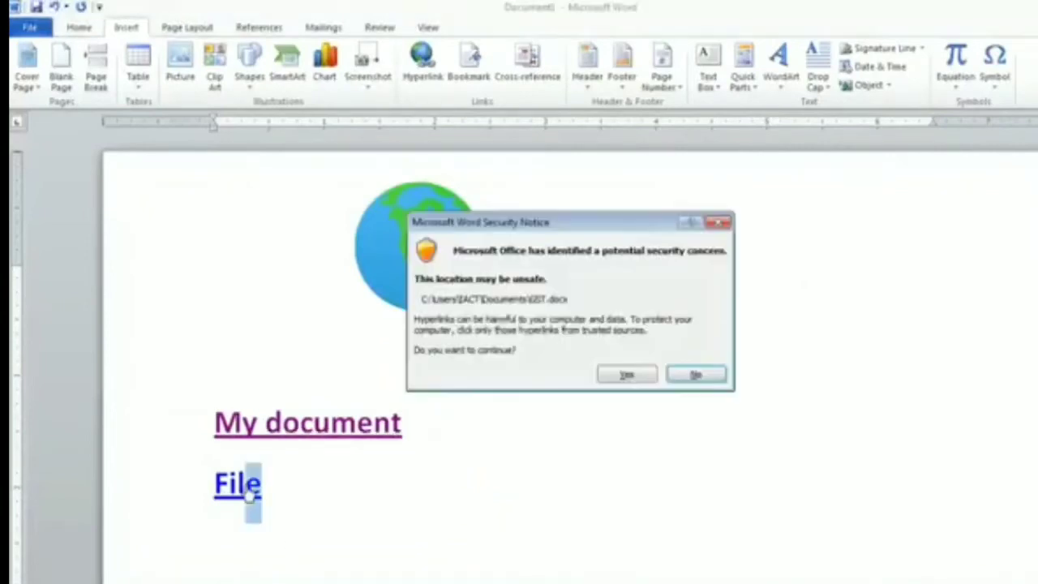
{"action": "left_click", "coordinate": [626, 374]}
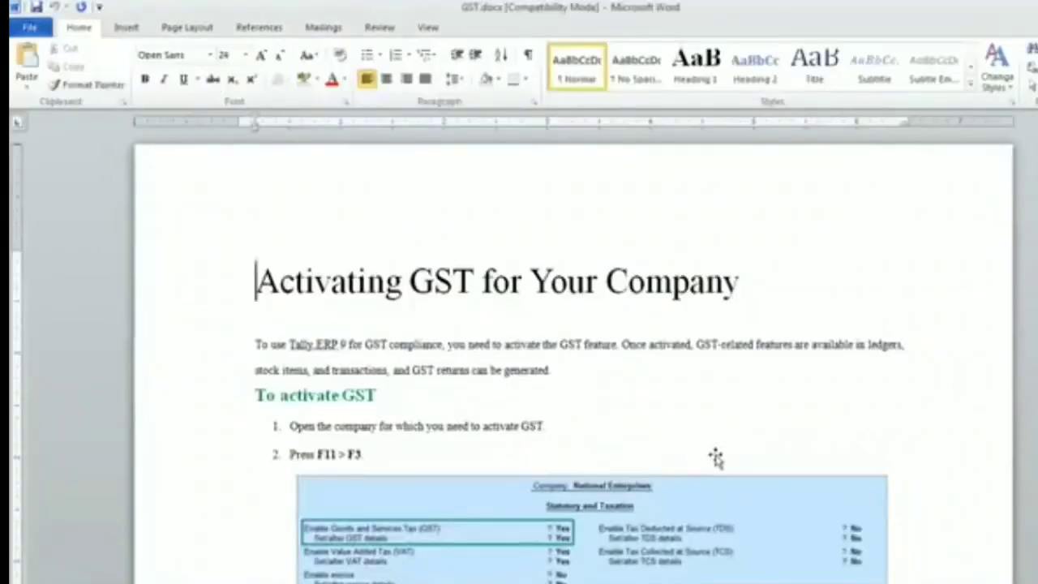
{"action": "scroll", "coordinate": [716, 458], "scroll_direction": "down", "scroll_amount": 8}
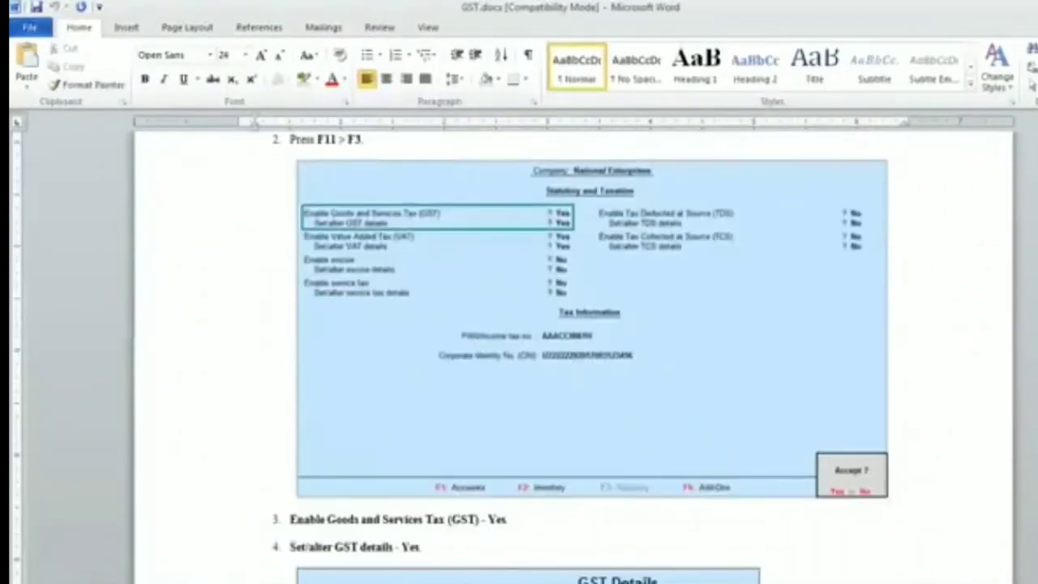
{"action": "key", "text": "alt+F4"}
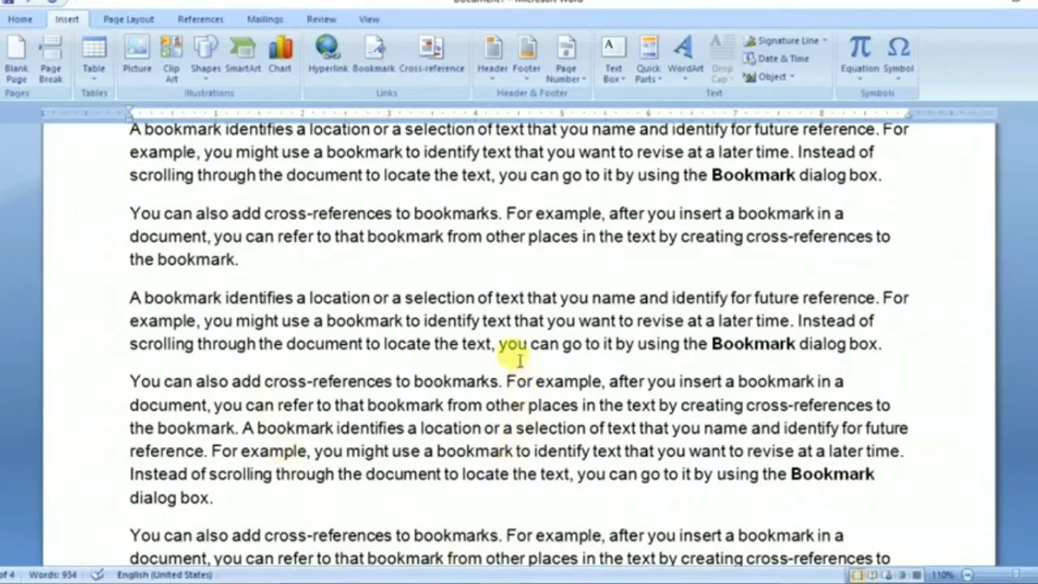
- Add a bookmark called "name" to the words "cross-references to" in the paragraph that follows the second-to-last visible "dialog box" ending
{"action": "scroll", "coordinate": [523, 349], "scroll_direction": "up", "scroll_amount": 5}
{"action": "scroll", "coordinate": [523, 349], "scroll_direction": "down", "scroll_amount": 5}
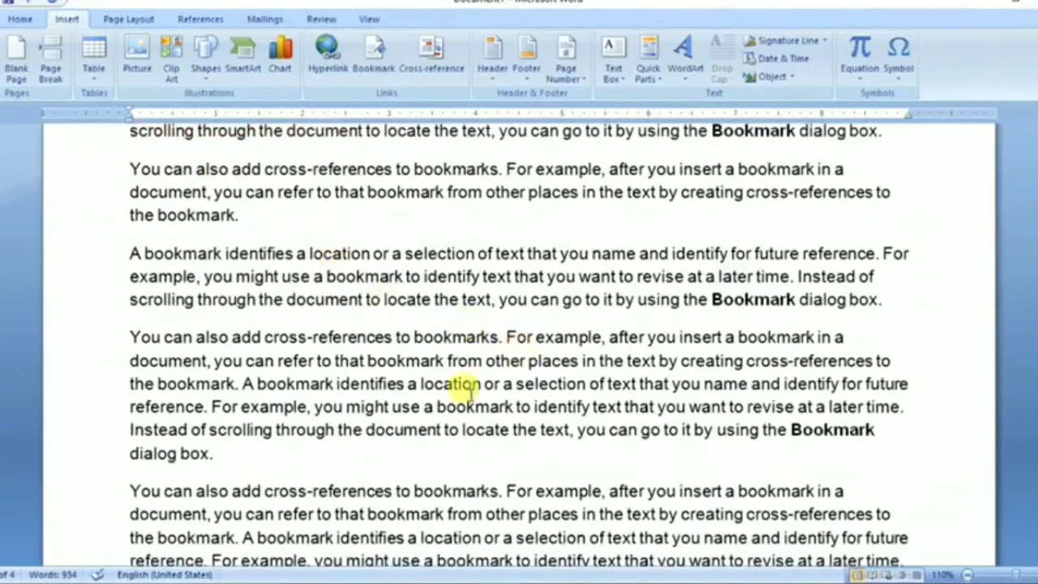
{"action": "scroll", "coordinate": [791, 497], "scroll_direction": "down", "scroll_amount": 1}
{"action": "left_click_drag", "start_coordinate": [860, 470], "coordinate": [759, 471]}
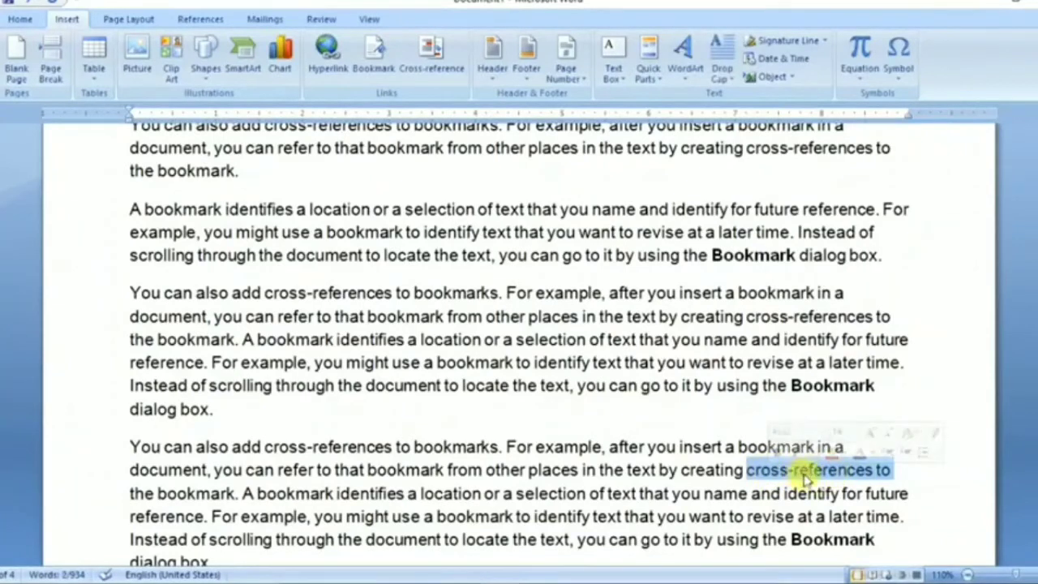
{"action": "left_click", "coordinate": [373, 53]}
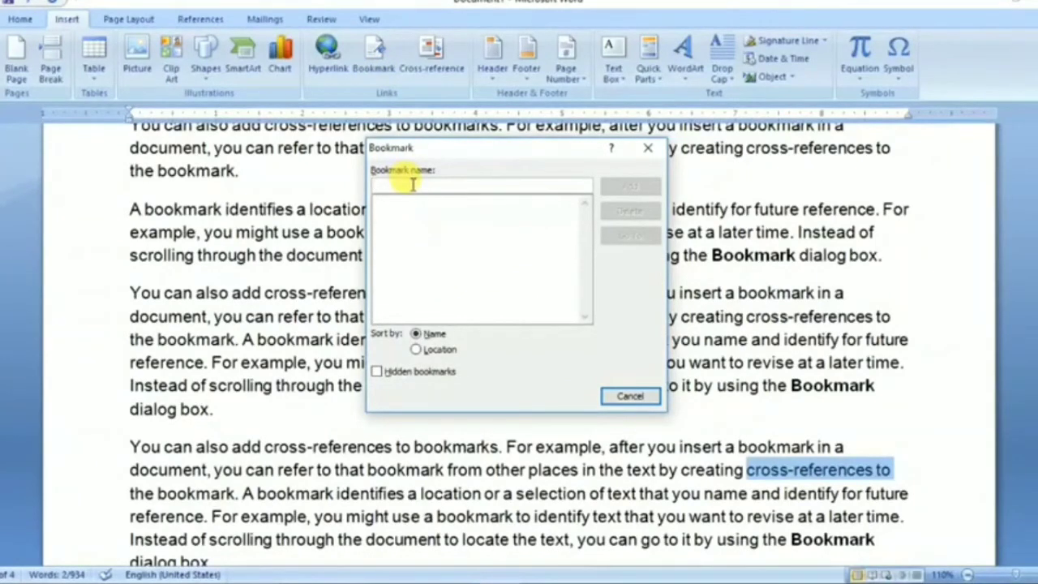
{"action": "type", "text": "na"}
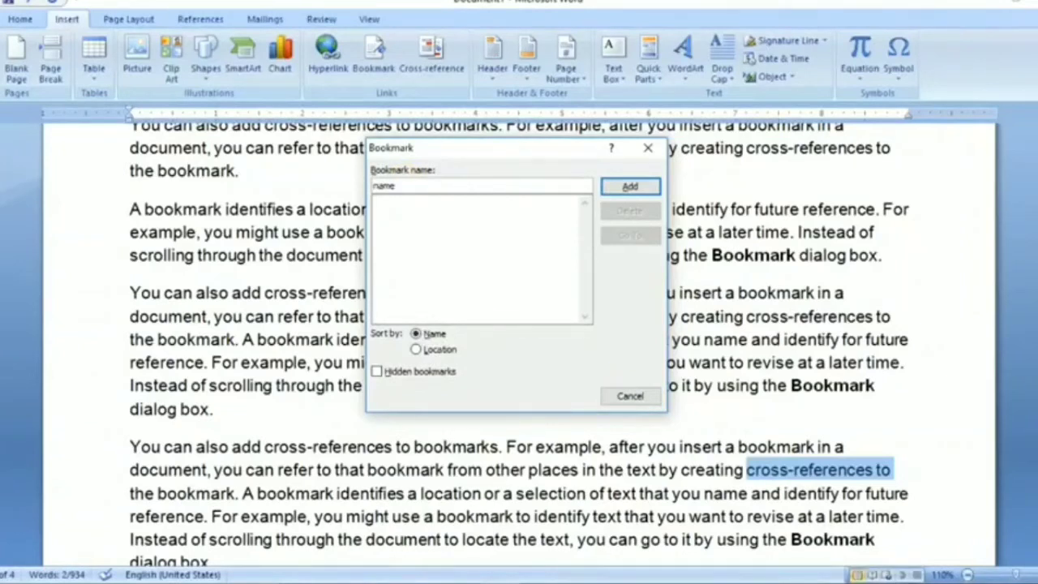
{"action": "type", "text": "me a"}
{"action": "key", "text": "BackSpace"}
{"action": "key", "text": "BackSpace"}
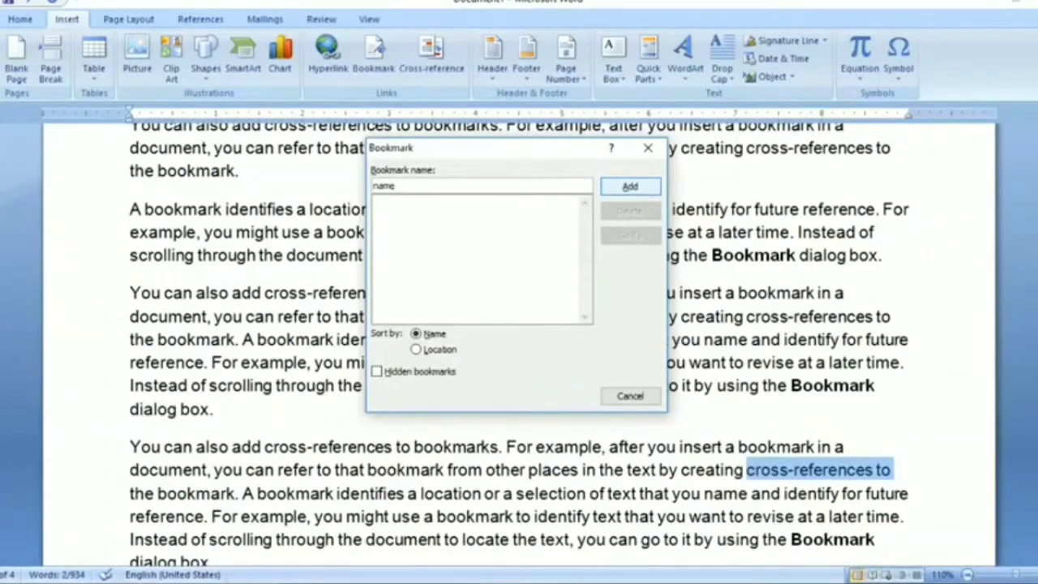
{"action": "type", "text": "y name"}
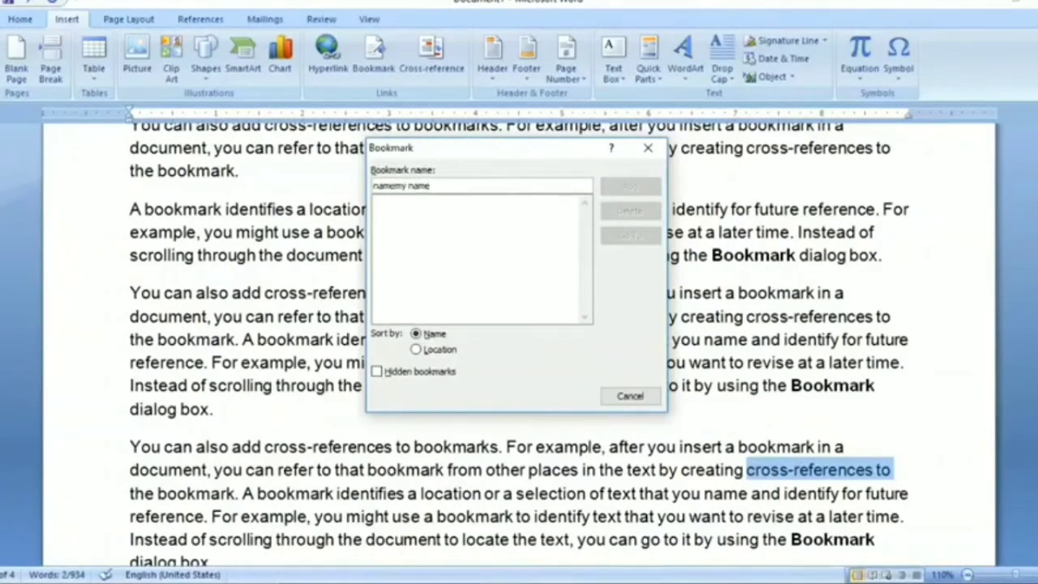
{"action": "key", "text": "BackSpace"}
{"action": "key", "text": "BackSpace"}
{"action": "key", "text": "BackSpace"}
{"action": "key", "text": "BackSpace"}
{"action": "key", "text": "BackSpace"}
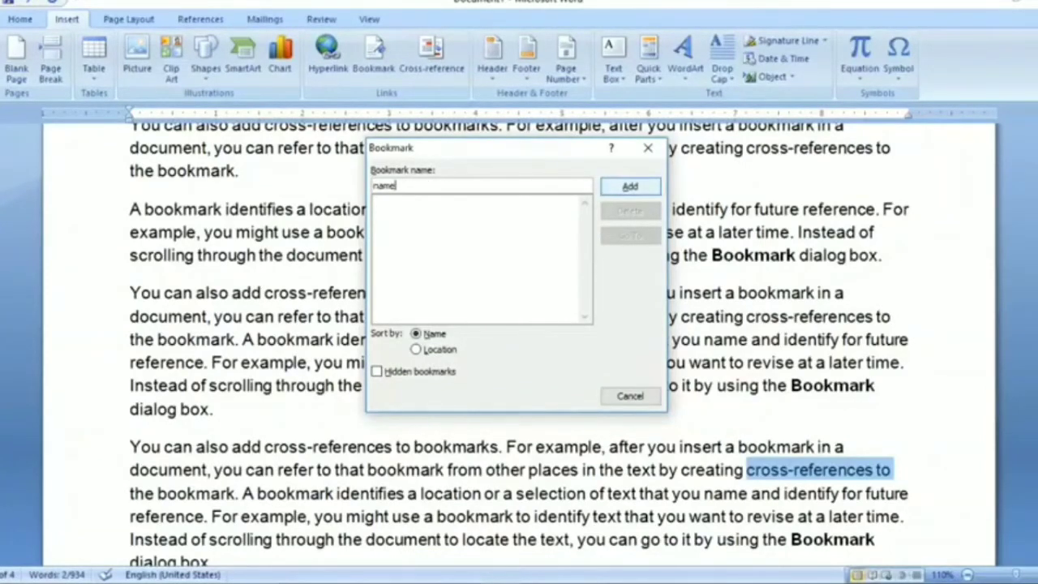
{"action": "left_click", "coordinate": [652, 189]}
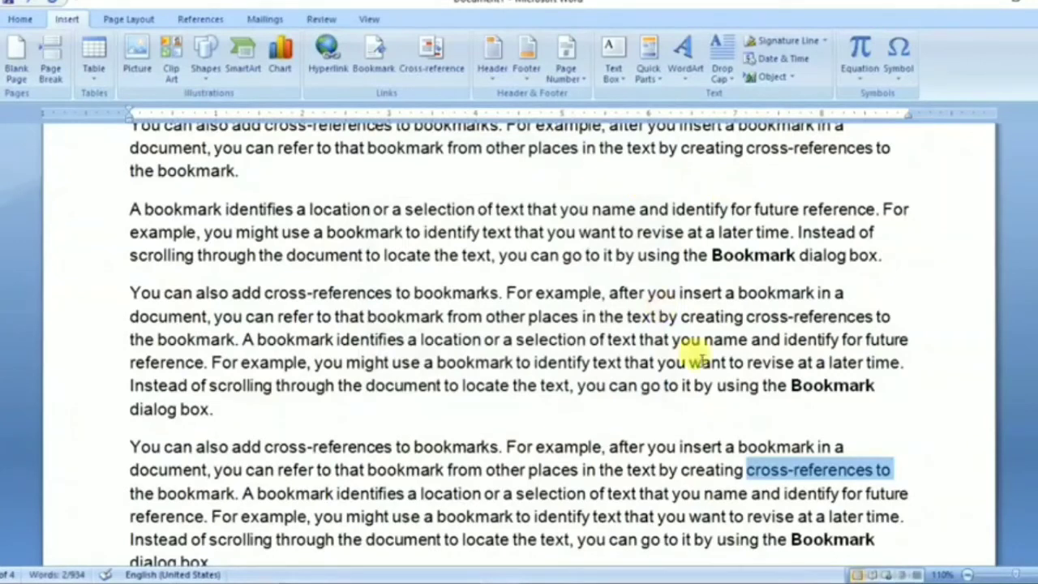
- Place the cursor in the first paragraph under the Bookmark heading and jump to the bookmark "name"
{"action": "scroll", "coordinate": [549, 262], "scroll_direction": "up", "scroll_amount": 10}
{"action": "left_click", "coordinate": [558, 271]}
{"action": "scroll", "coordinate": [558, 271], "scroll_direction": "up", "scroll_amount": 10}
{"action": "scroll", "coordinate": [558, 271], "scroll_direction": "down", "scroll_amount": 10}
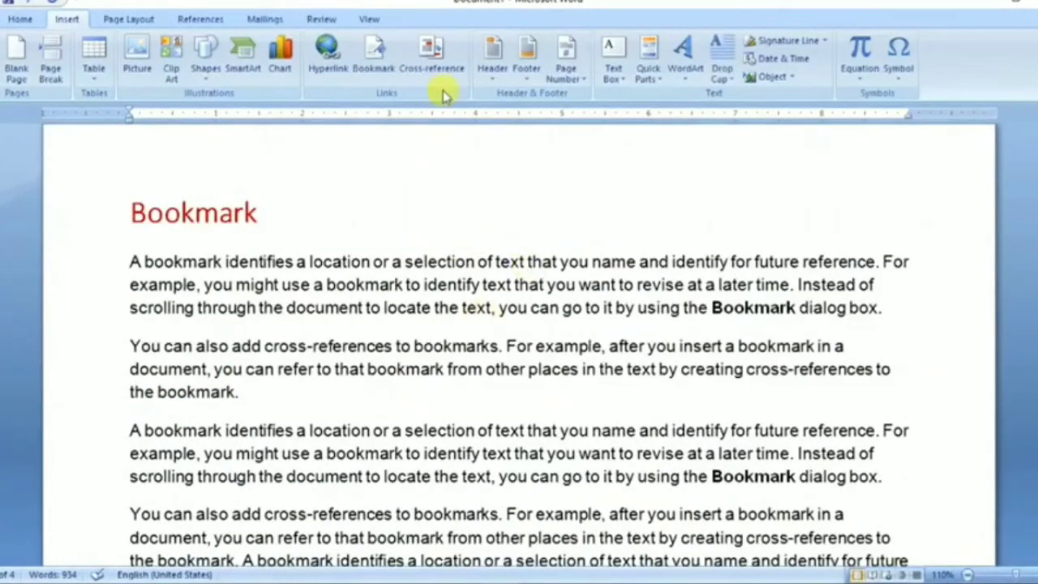
{"action": "left_click", "coordinate": [373, 50]}
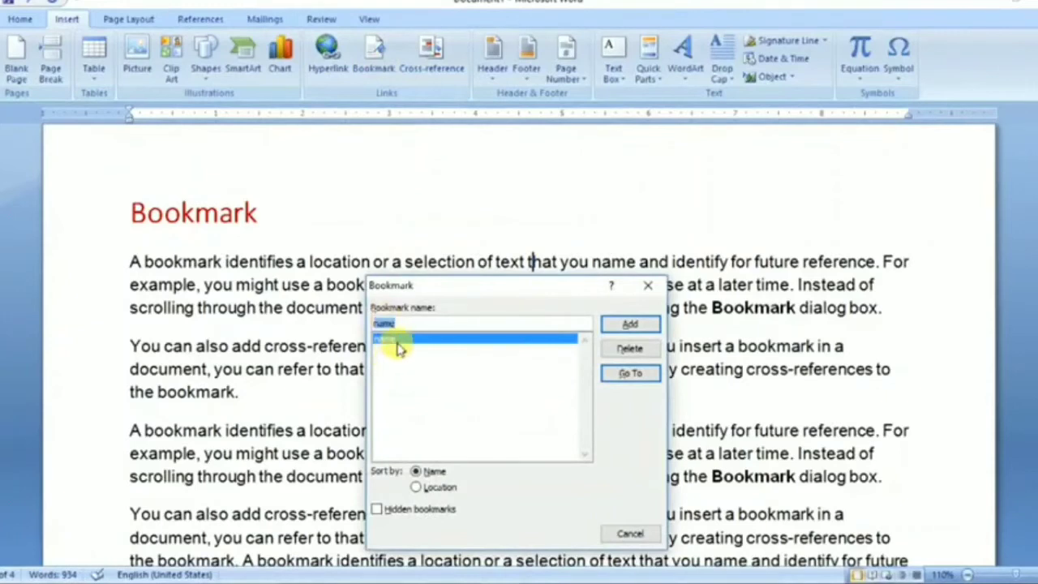
{"action": "left_click", "coordinate": [629, 374]}
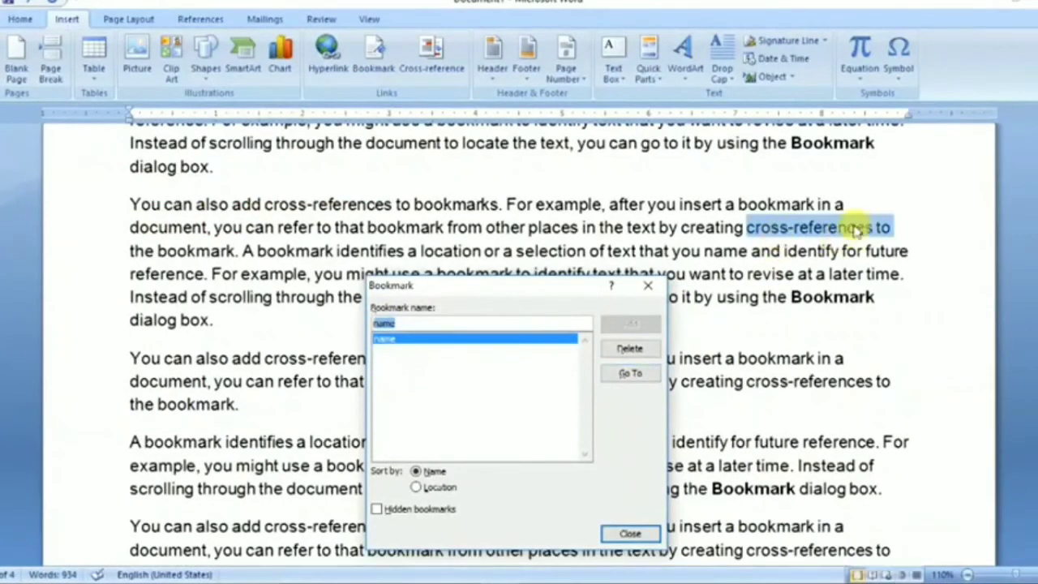
{"action": "left_click", "coordinate": [654, 533]}
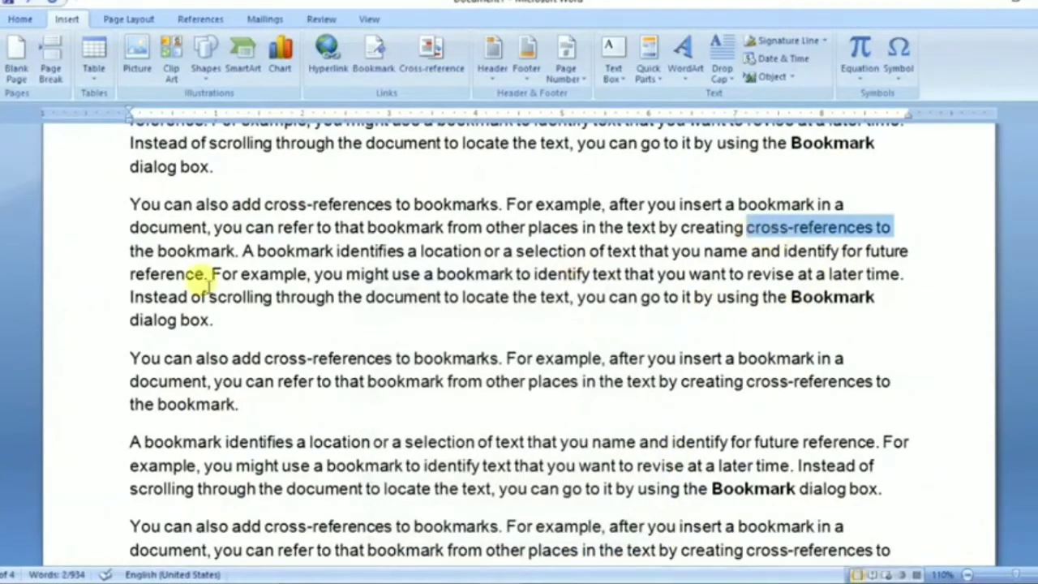
{"action": "left_click", "coordinate": [143, 251]}
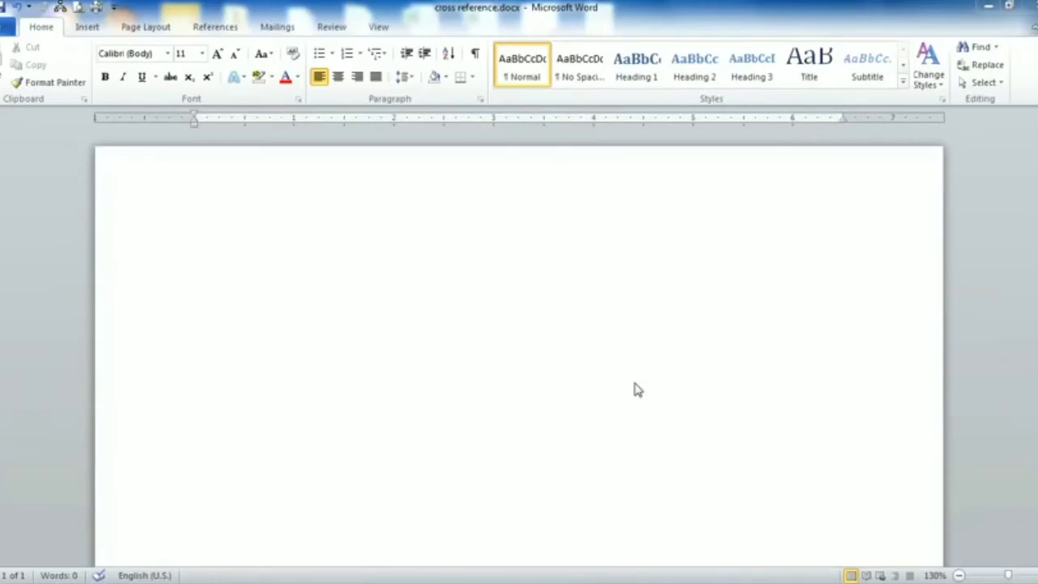
- Insert a blank page after the first page and enter the title "Microsoft Office Word" on it
{"action": "left_click", "coordinate": [451, 321]}
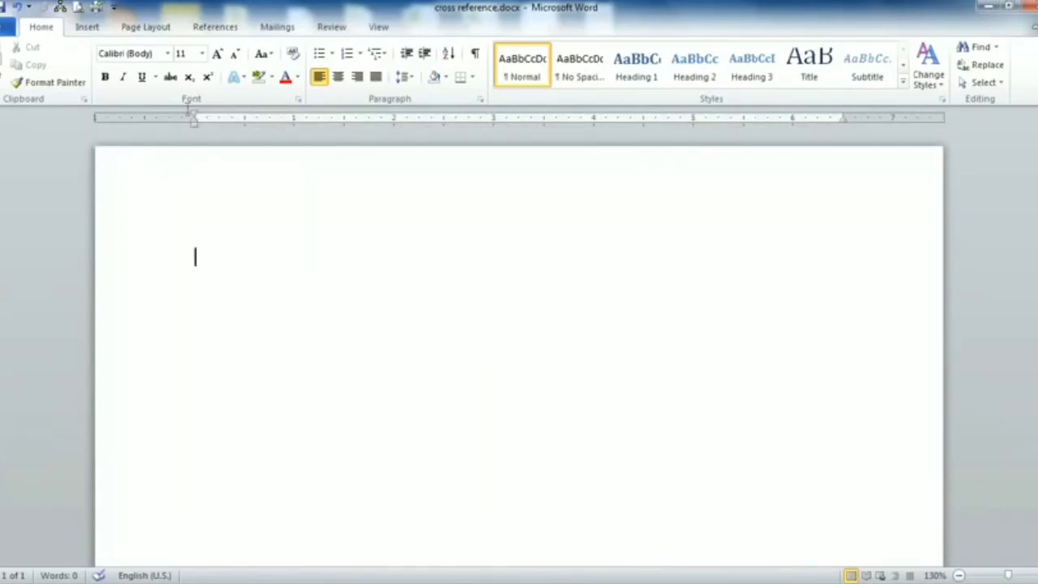
{"action": "left_click", "coordinate": [88, 30]}
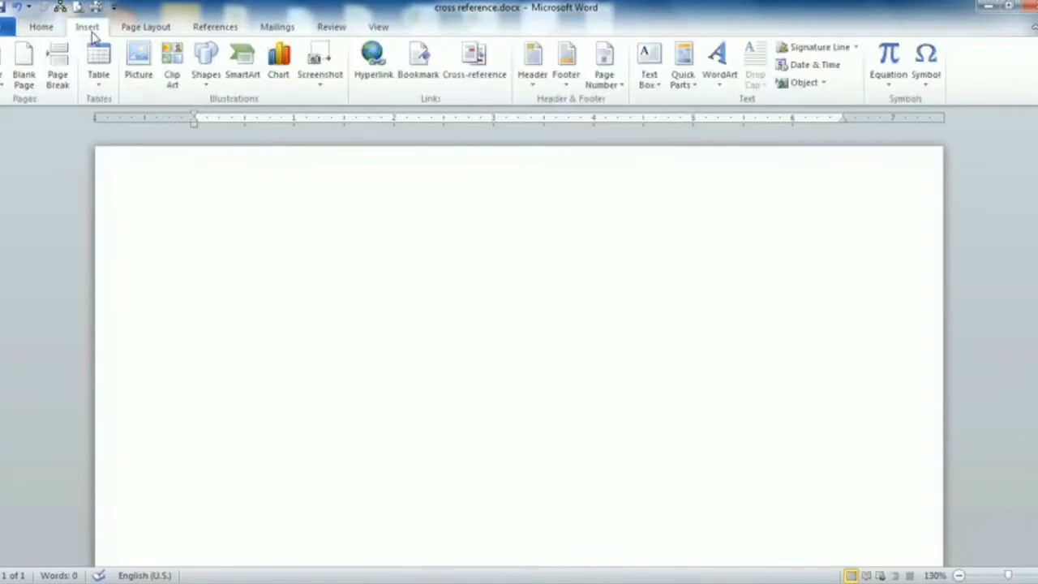
{"action": "left_click", "coordinate": [23, 69]}
{"action": "scroll", "coordinate": [253, 281], "scroll_direction": "down", "scroll_amount": 3}
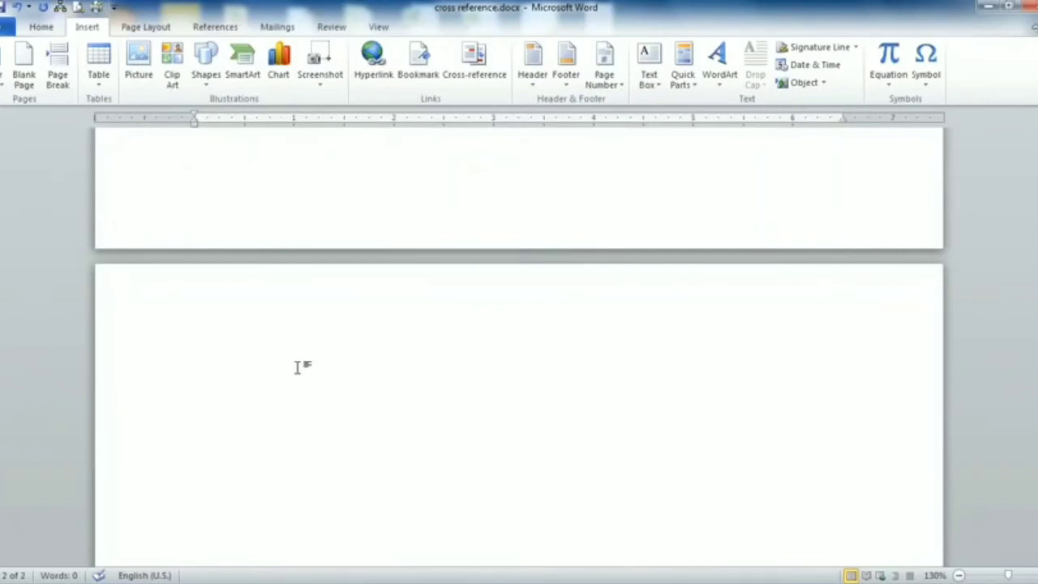
{"action": "type", "text": "Mic"}
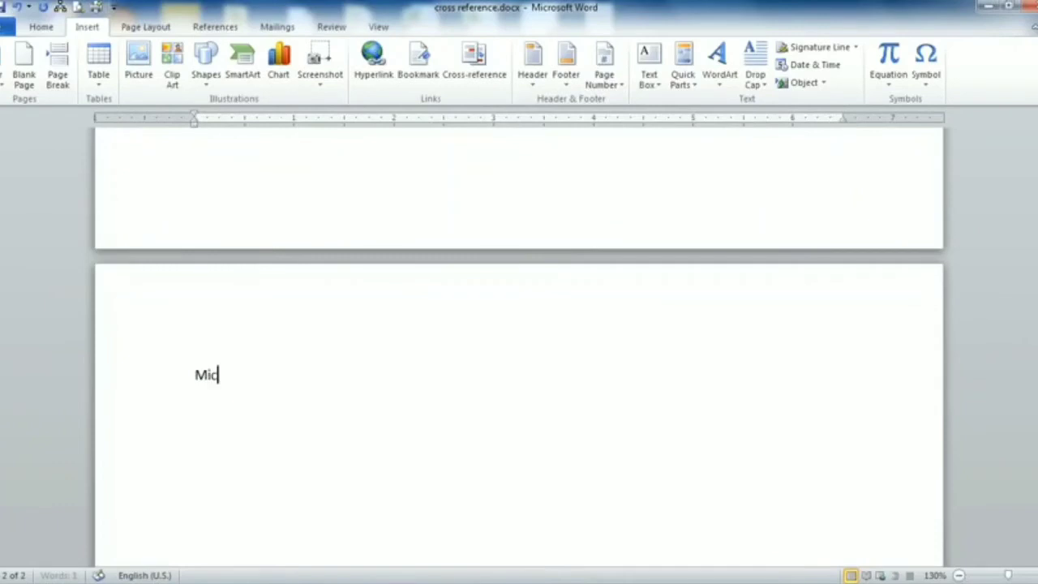
{"action": "type", "text": "rosoft Office Word"}
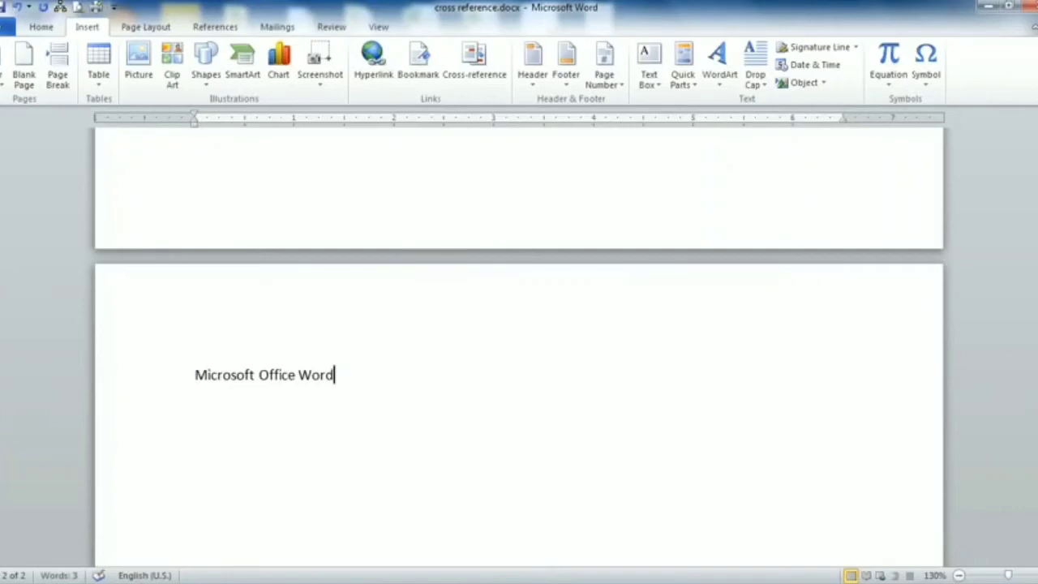
{"action": "key", "text": "Return"}
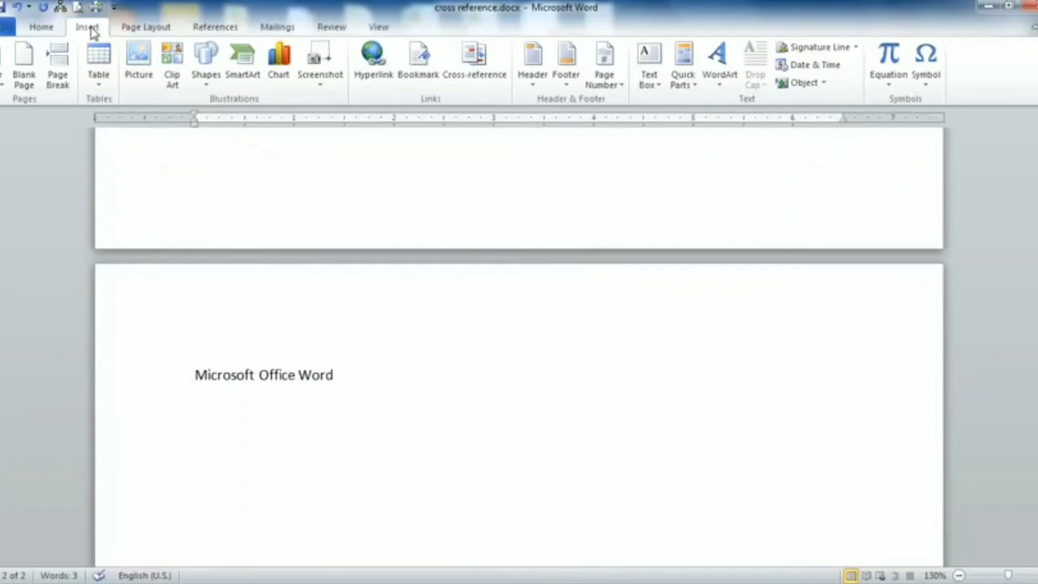
- Insert another blank page after the "Microsoft Office Word" page and enter the title "Microsoft Office Excel" on it
{"action": "left_click", "coordinate": [19, 81]}
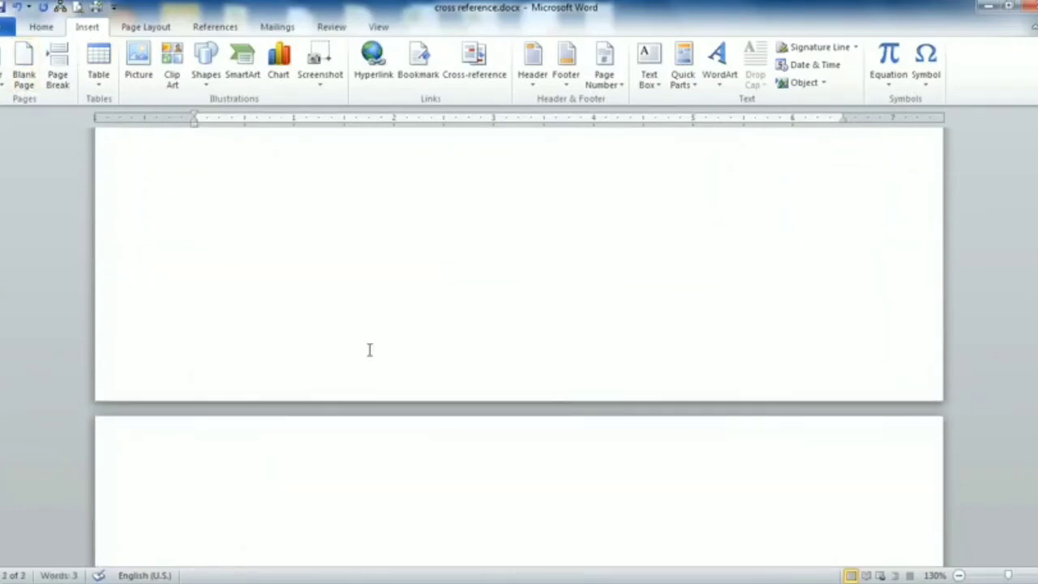
{"action": "type", "text": "Microsoft Office Excel"}
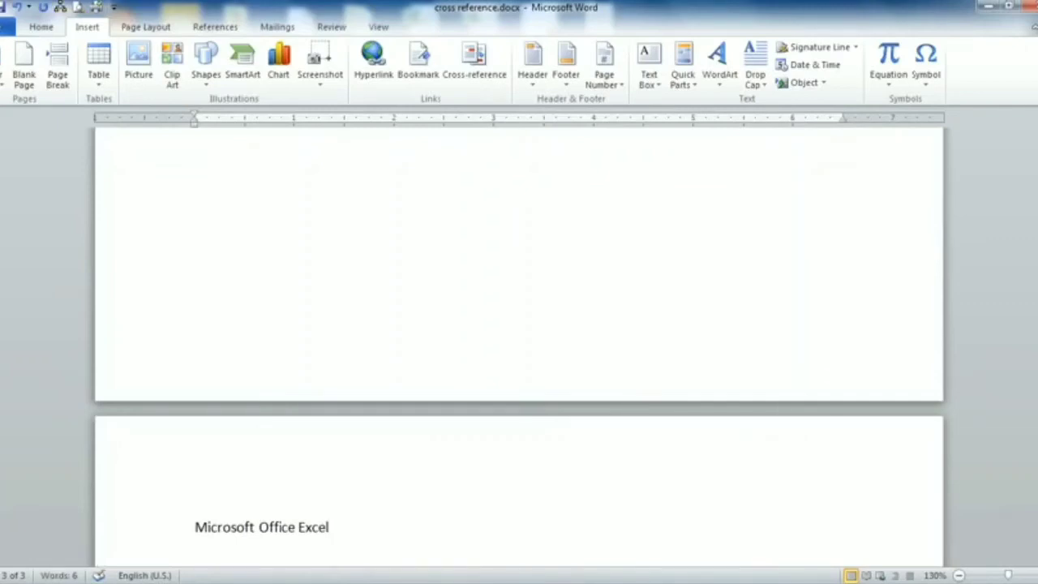
{"action": "key", "text": "Return"}
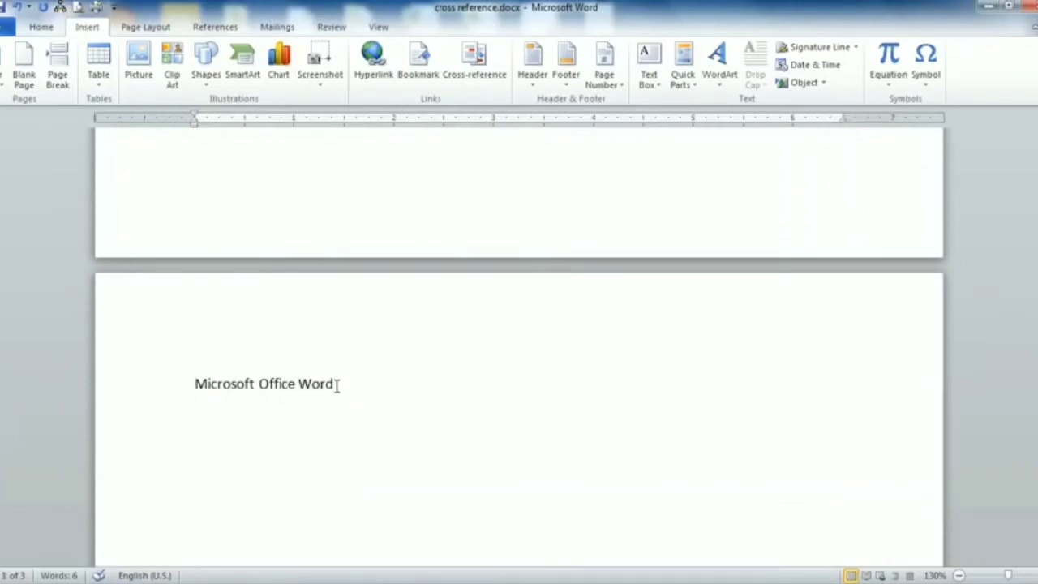
- Apply the Heading 1 style to all the text, covering the "Microsoft Office Word" and "Microsoft Office Excel" titles
{"action": "left_click_drag", "start_coordinate": [334, 385], "coordinate": [199, 390]}
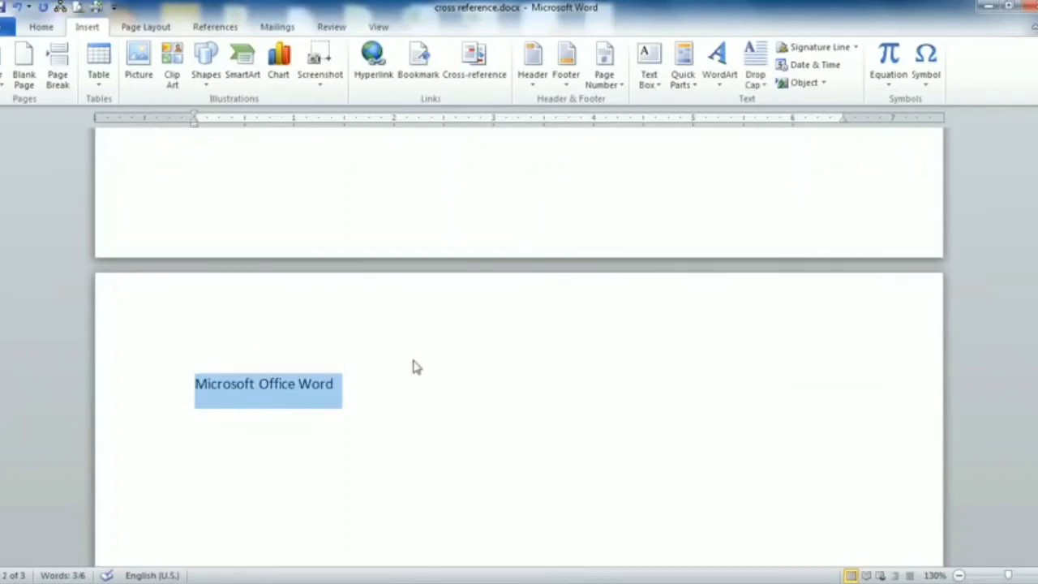
{"action": "scroll", "coordinate": [413, 368], "scroll_direction": "down", "scroll_amount": 7}
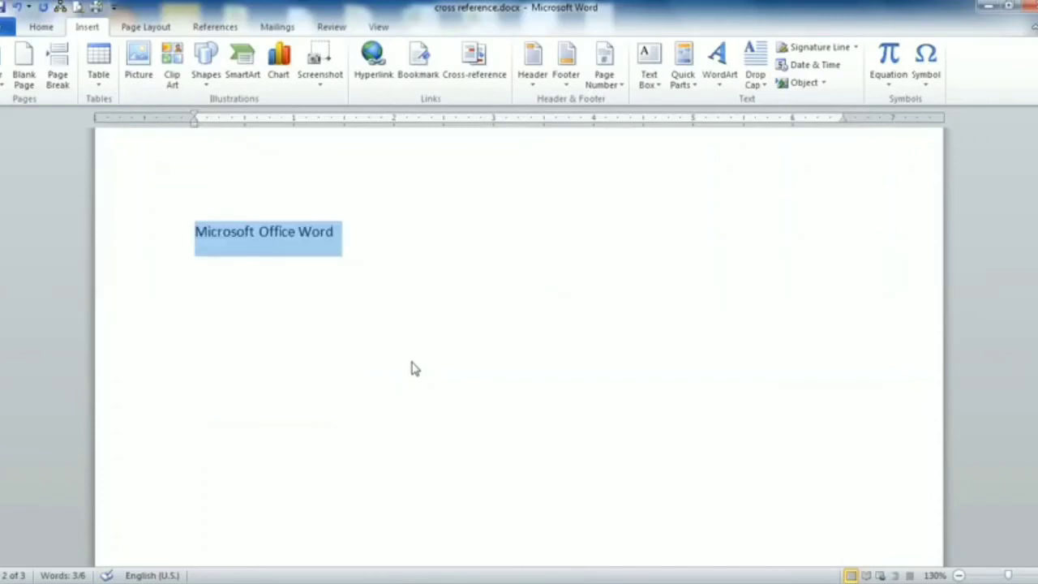
{"action": "scroll", "coordinate": [409, 376], "scroll_direction": "down", "scroll_amount": 5}
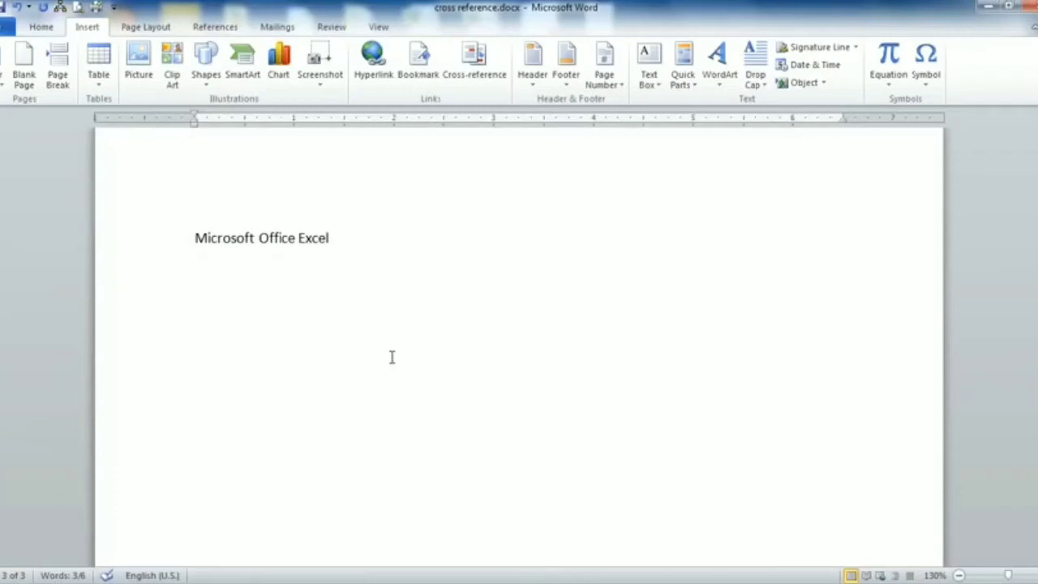
{"action": "left_click_drag", "start_coordinate": [339, 237], "coordinate": [208, 238]}
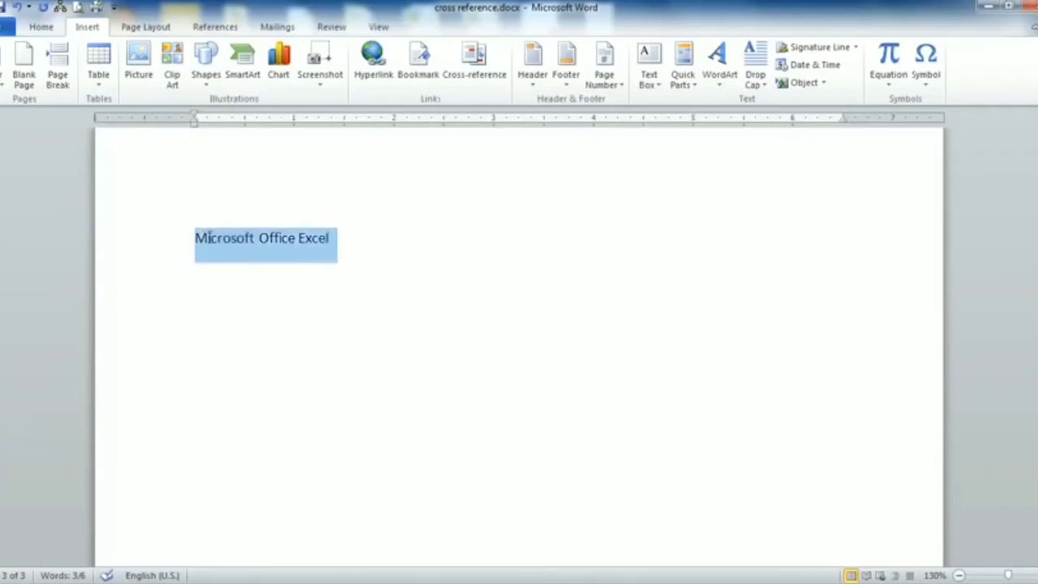
{"action": "key", "text": "ctrl+a"}
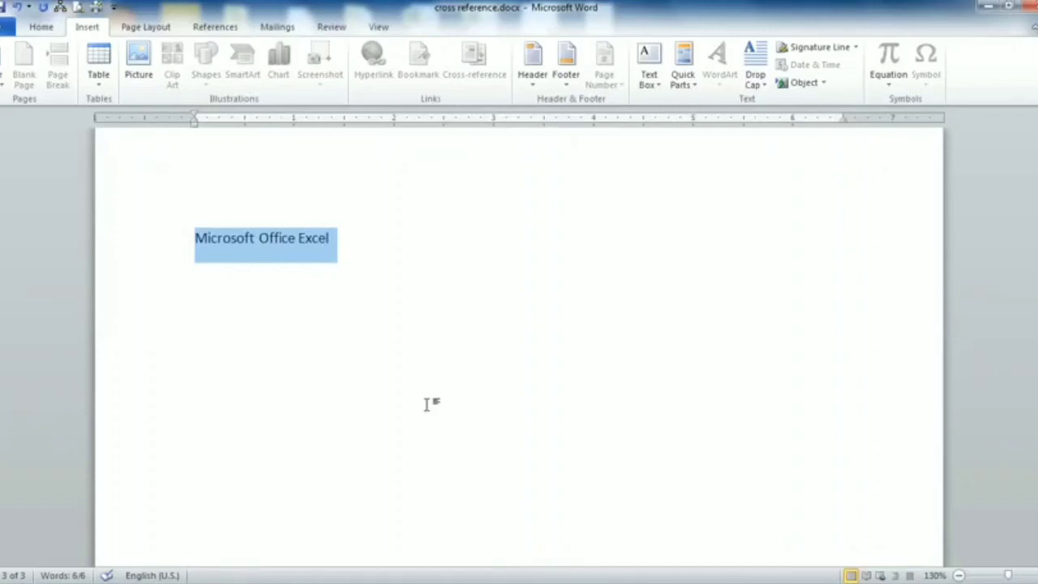
{"action": "scroll", "coordinate": [424, 399], "scroll_direction": "down", "scroll_amount": 10}
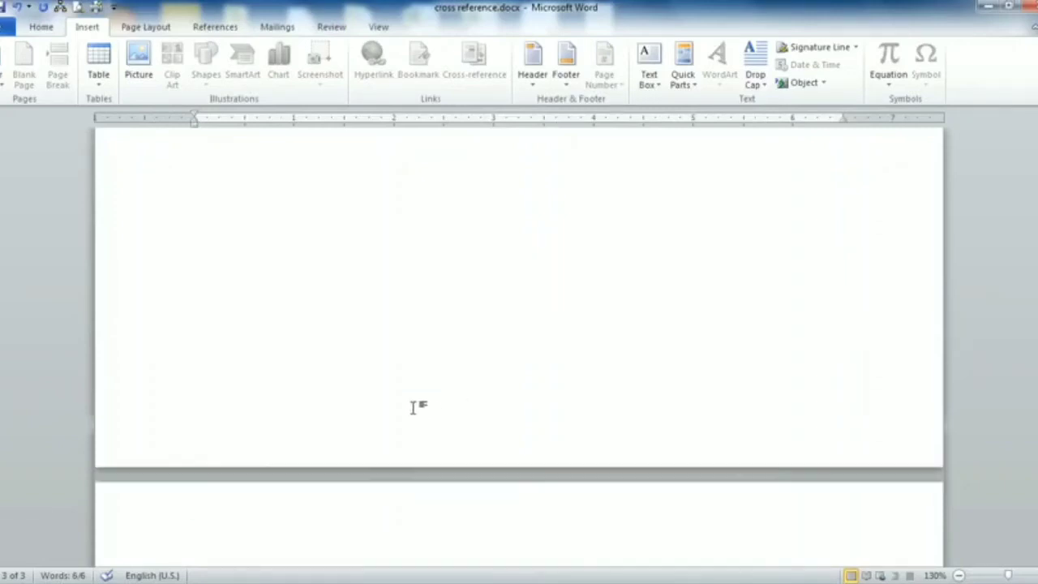
{"action": "scroll", "coordinate": [422, 399], "scroll_direction": "up", "scroll_amount": 10}
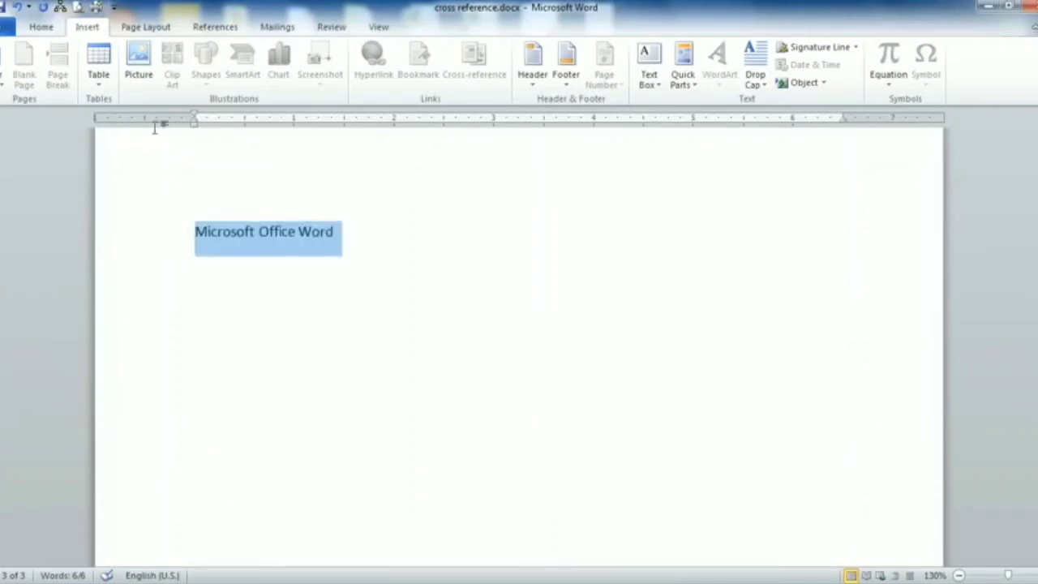
{"action": "left_click", "coordinate": [40, 28]}
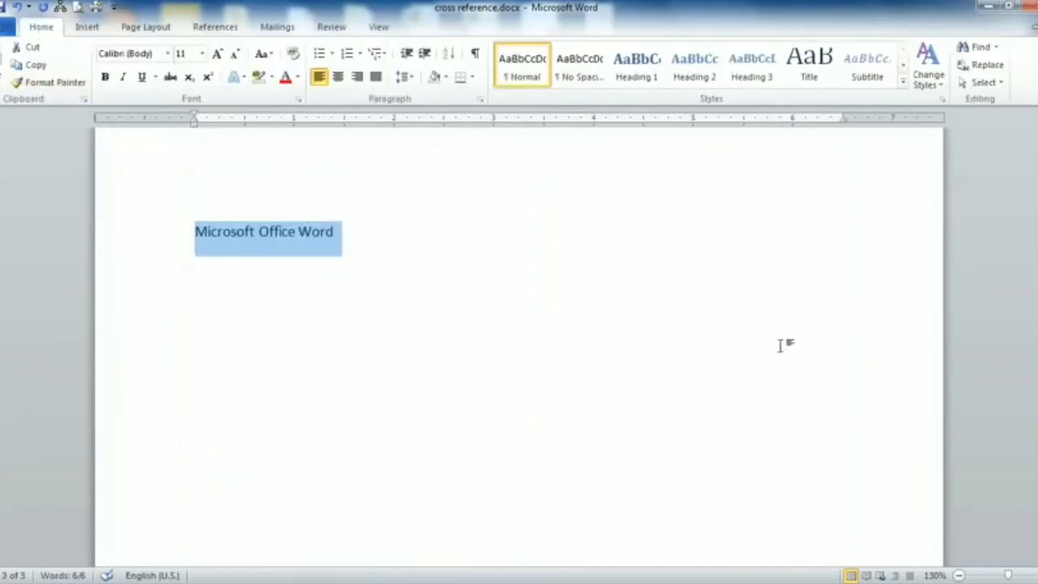
{"action": "left_click", "coordinate": [635, 82]}
{"action": "scroll", "coordinate": [510, 295], "scroll_direction": "down", "scroll_amount": 5}
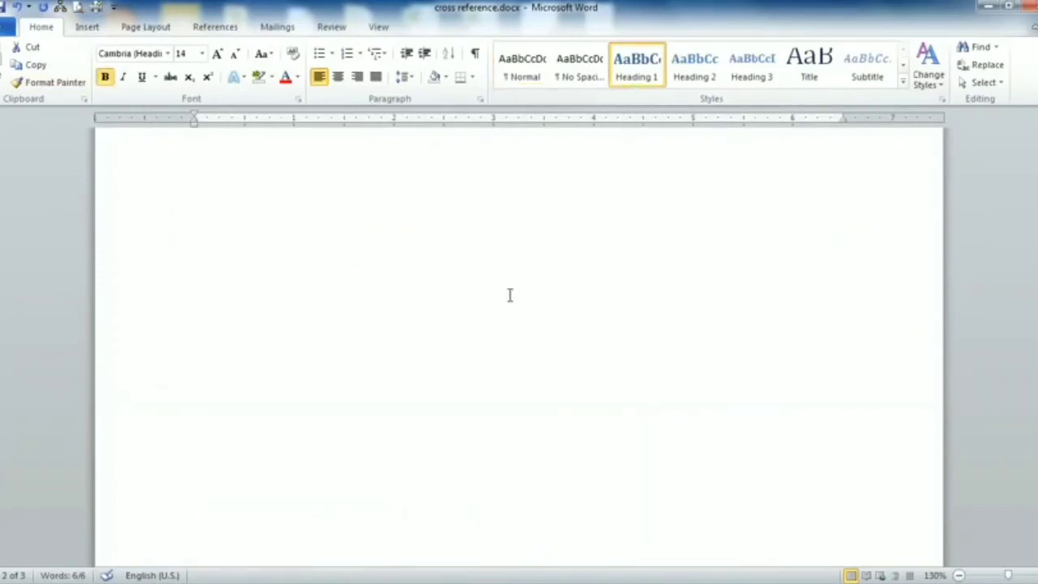
{"action": "left_click", "coordinate": [510, 295]}
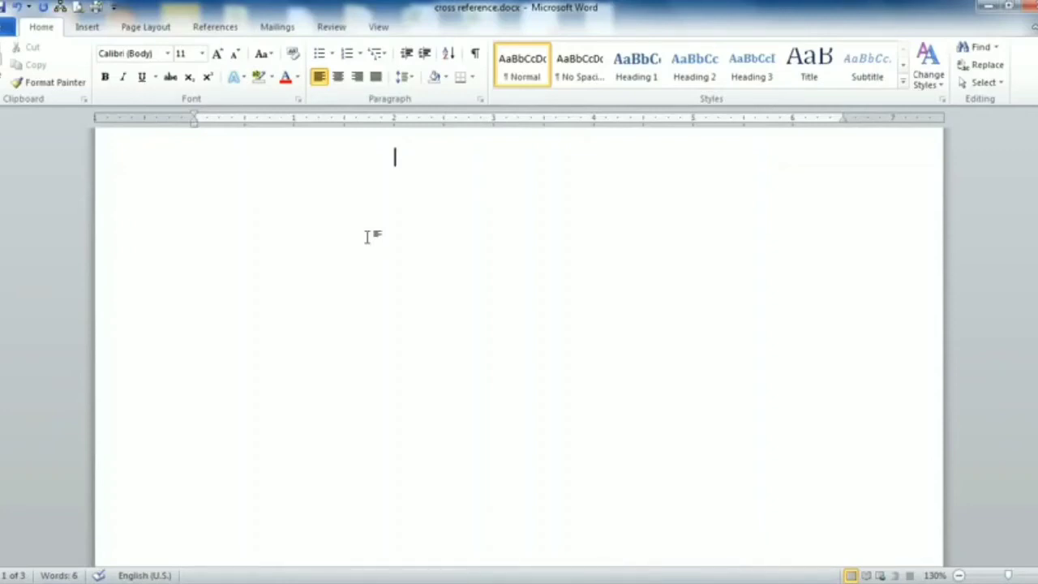
{"action": "key", "text": "ctrl+Return"}
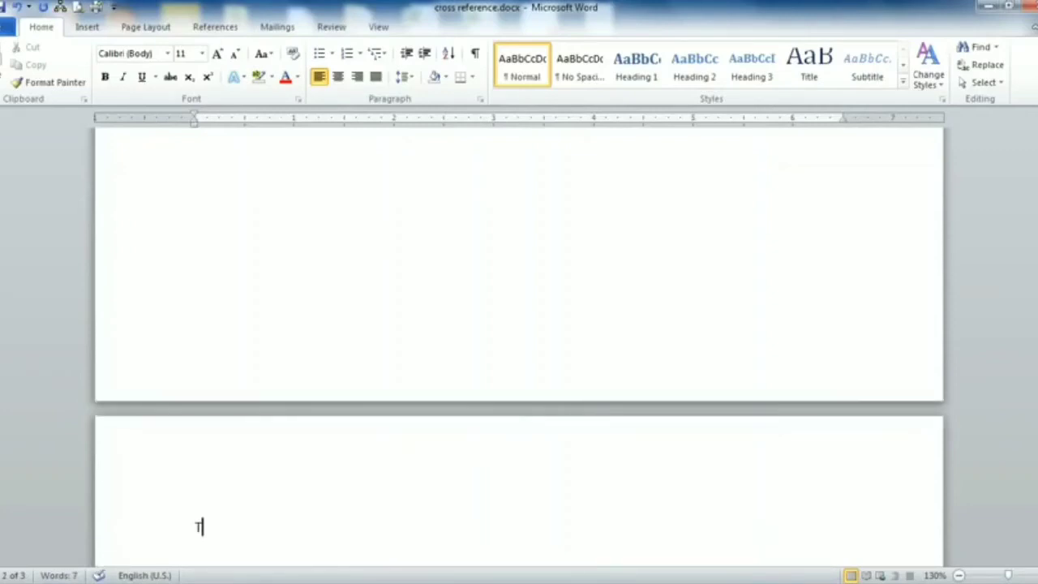
{"action": "key", "text": "BackSpace"}
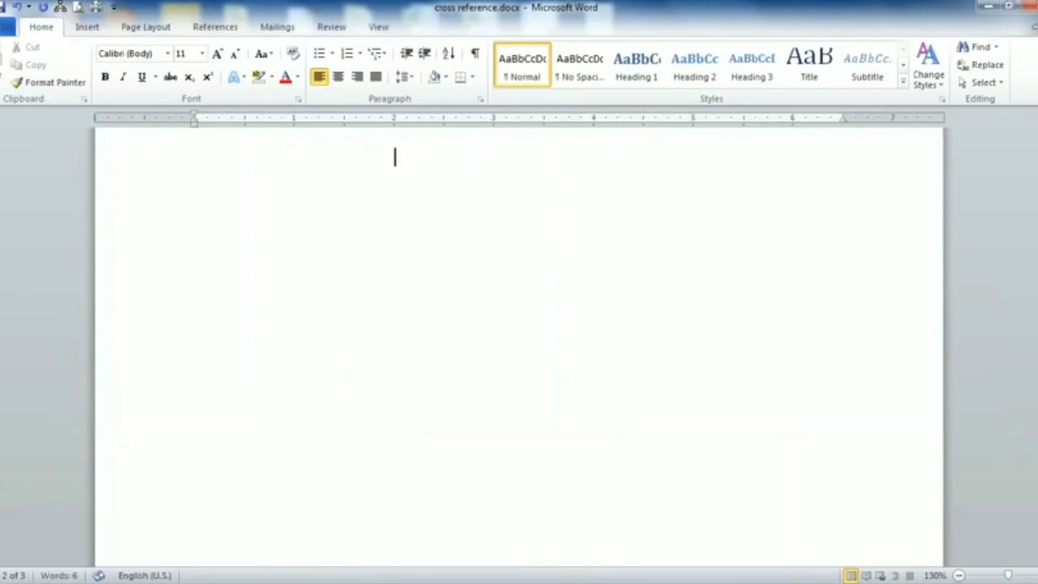
- Enter the title "Table of Contents" at the start of the empty first page
{"action": "left_click", "coordinate": [487, 259]}
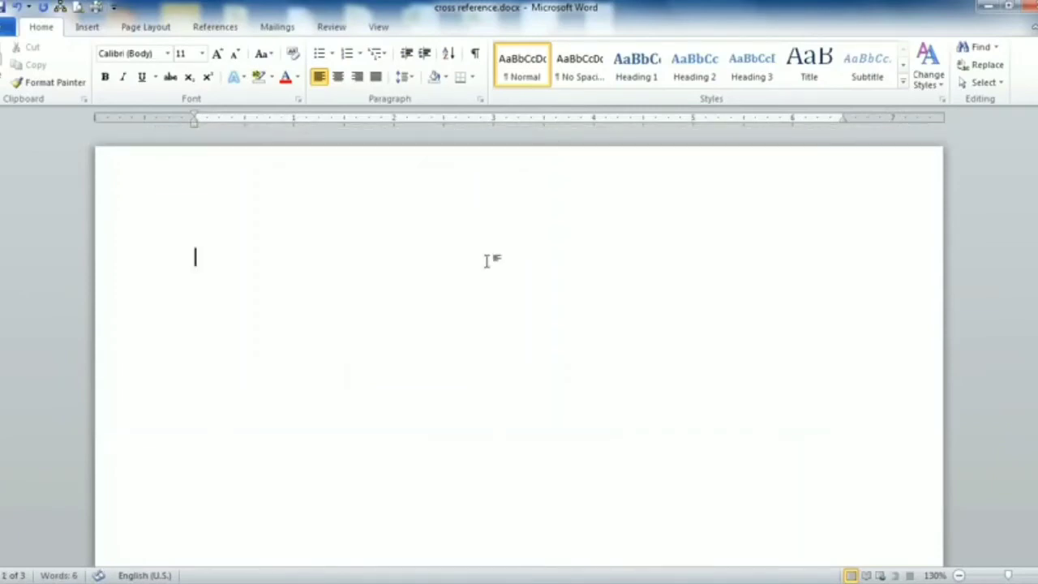
{"action": "type", "text": "Table"}
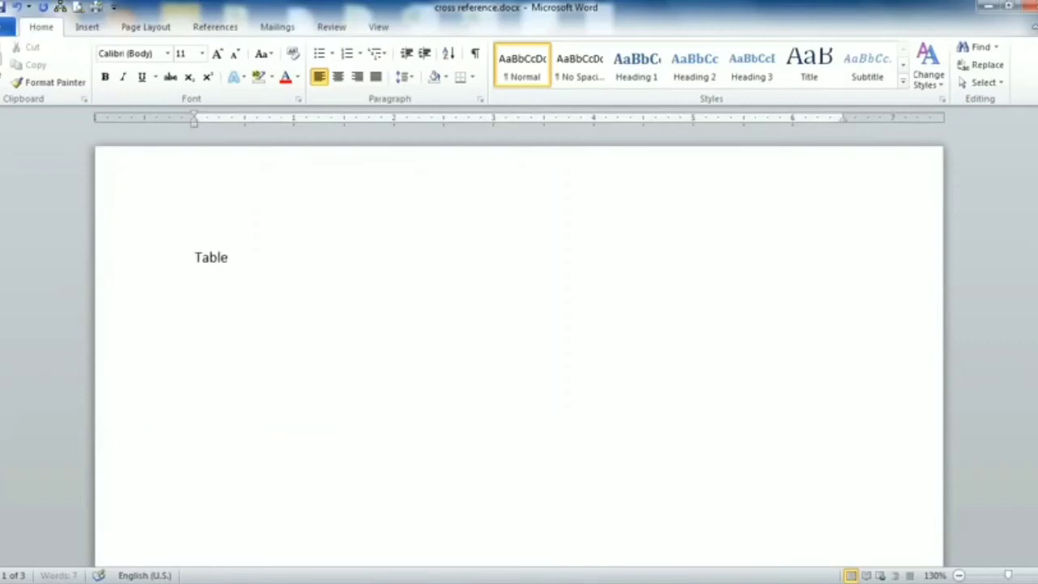
{"action": "type", "text": " of Contents"}
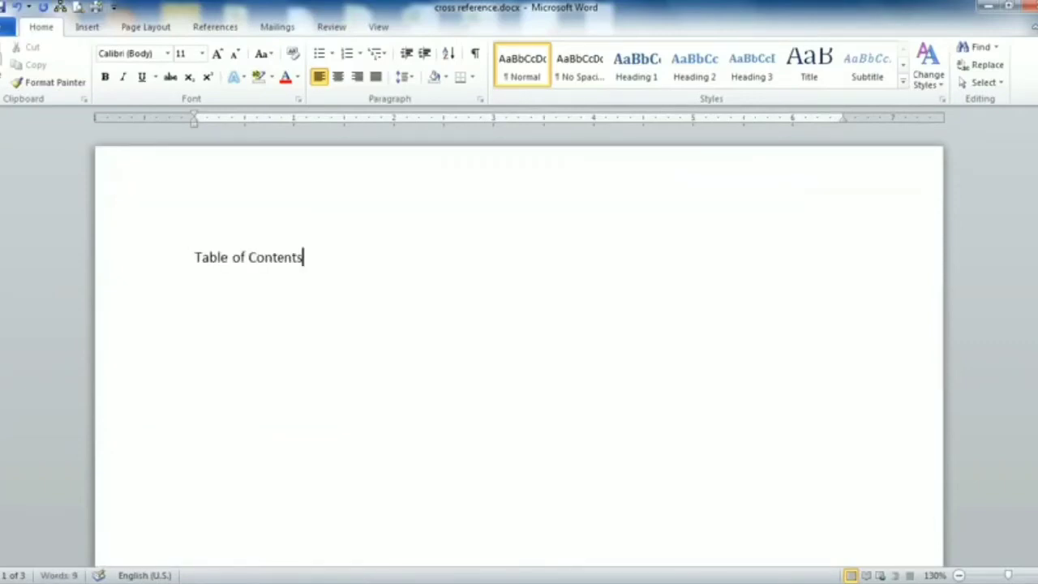
- Format the "Table of Contents" title at font size 24, centred and bold
{"action": "left_click_drag", "start_coordinate": [290, 266], "coordinate": [180, 255]}
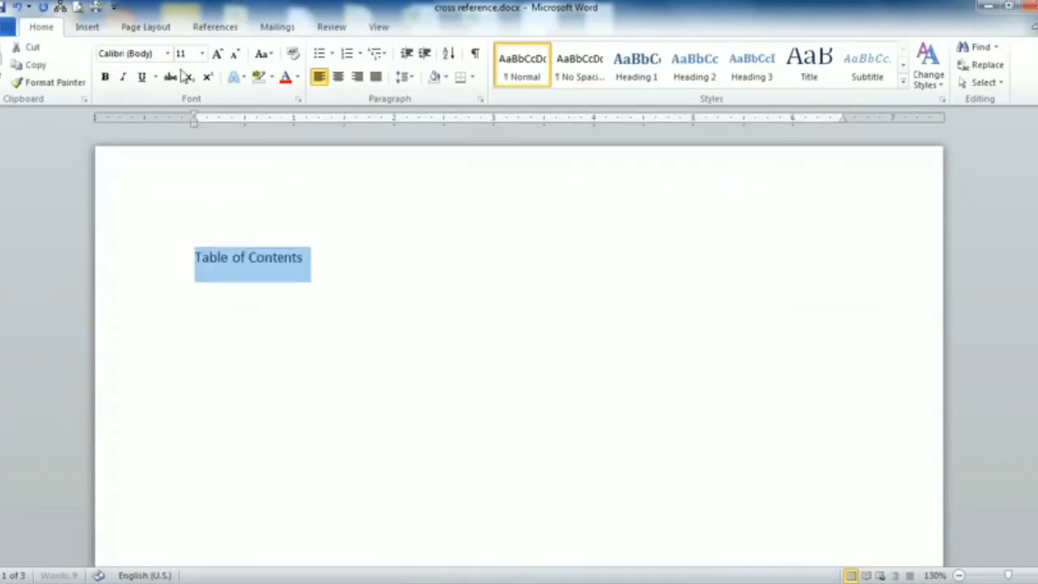
{"action": "left_click", "coordinate": [201, 53]}
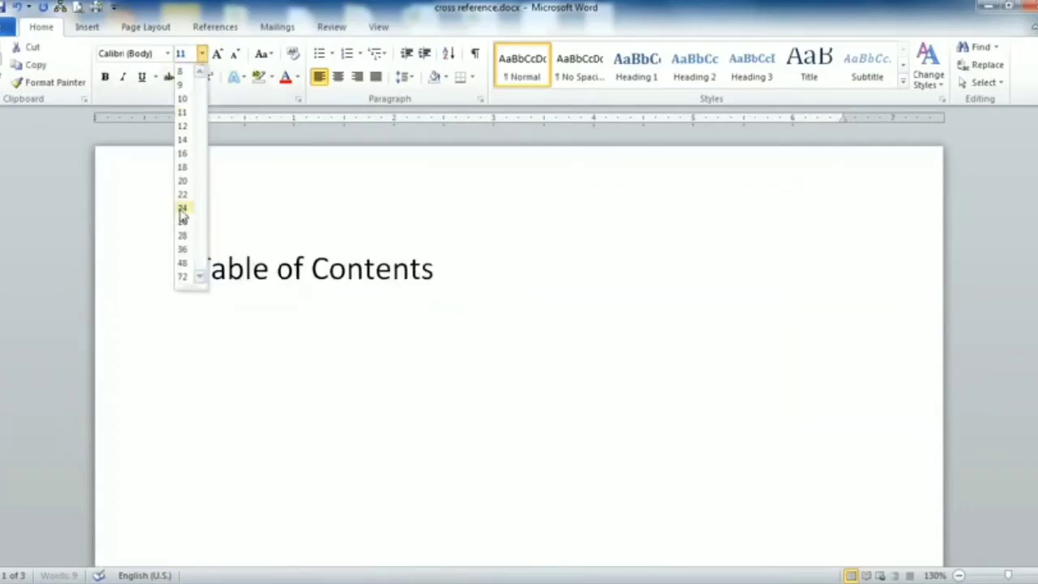
{"action": "left_click", "coordinate": [182, 210]}
{"action": "left_click", "coordinate": [338, 77]}
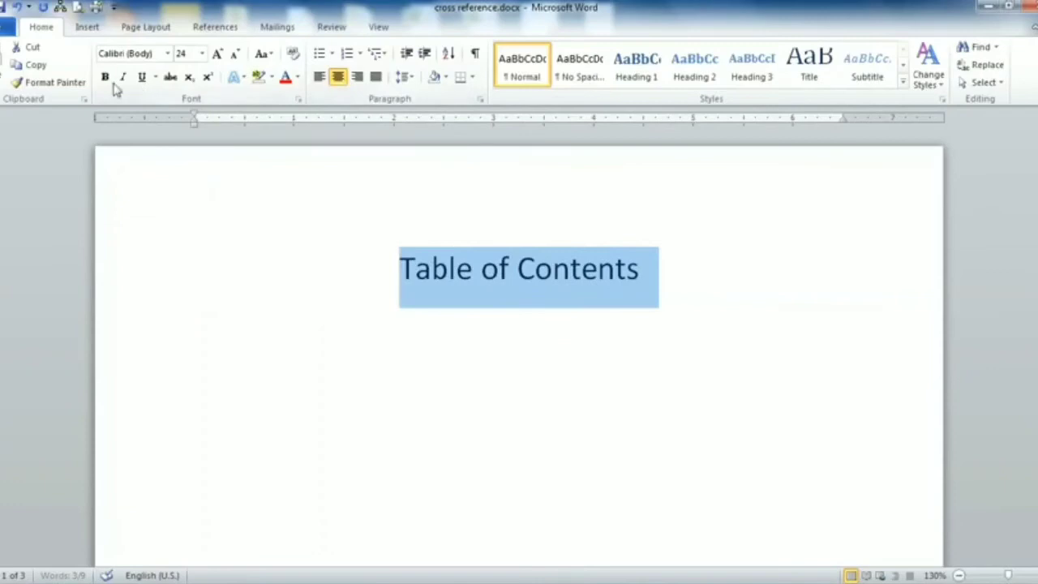
{"action": "left_click", "coordinate": [104, 77]}
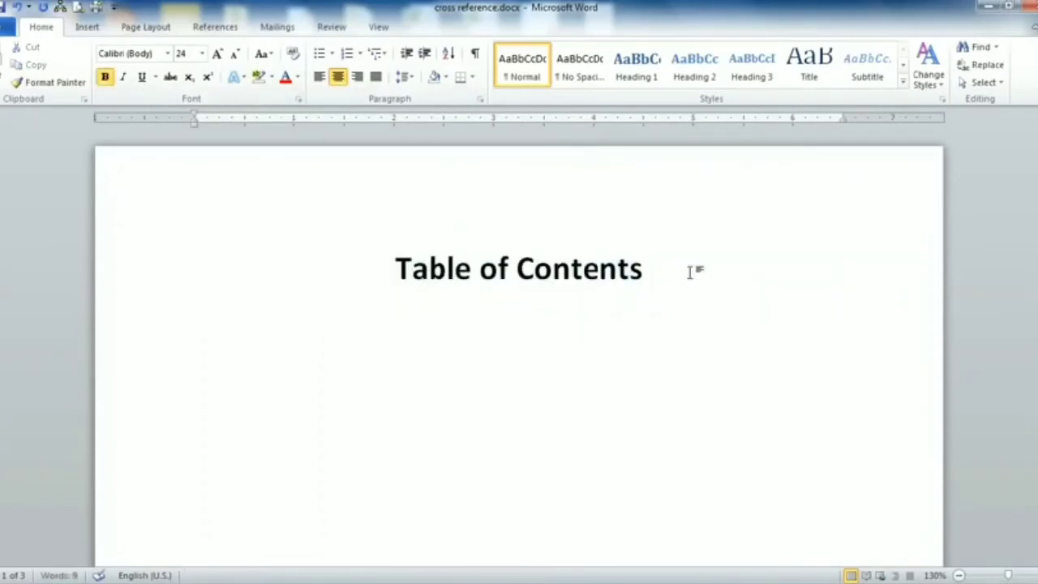
- Left-align the line under the "Table of Contents" title and insert a table with three columns and one row there
{"action": "left_click", "coordinate": [321, 79]}
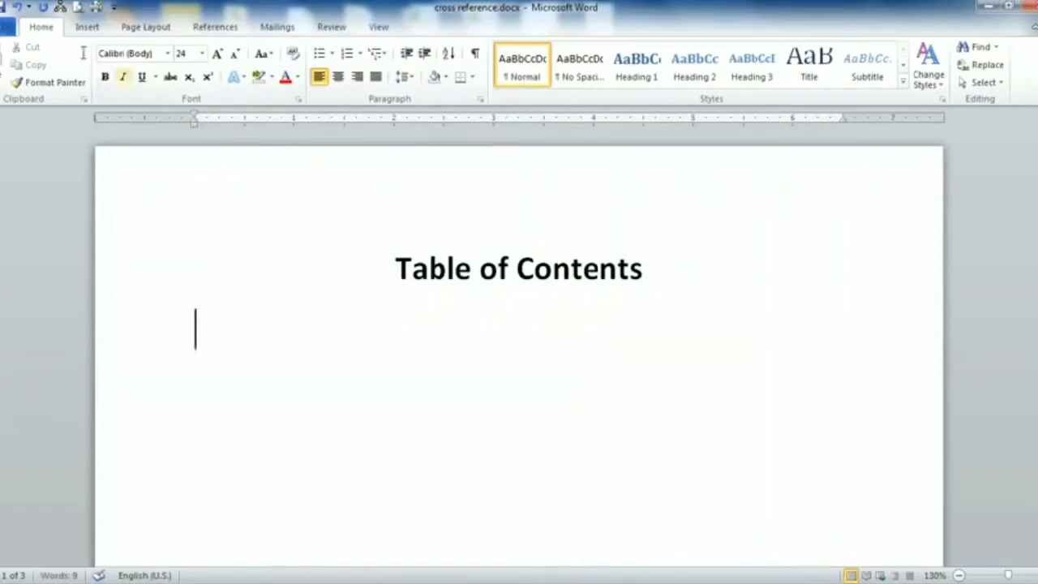
{"action": "left_click", "coordinate": [86, 28]}
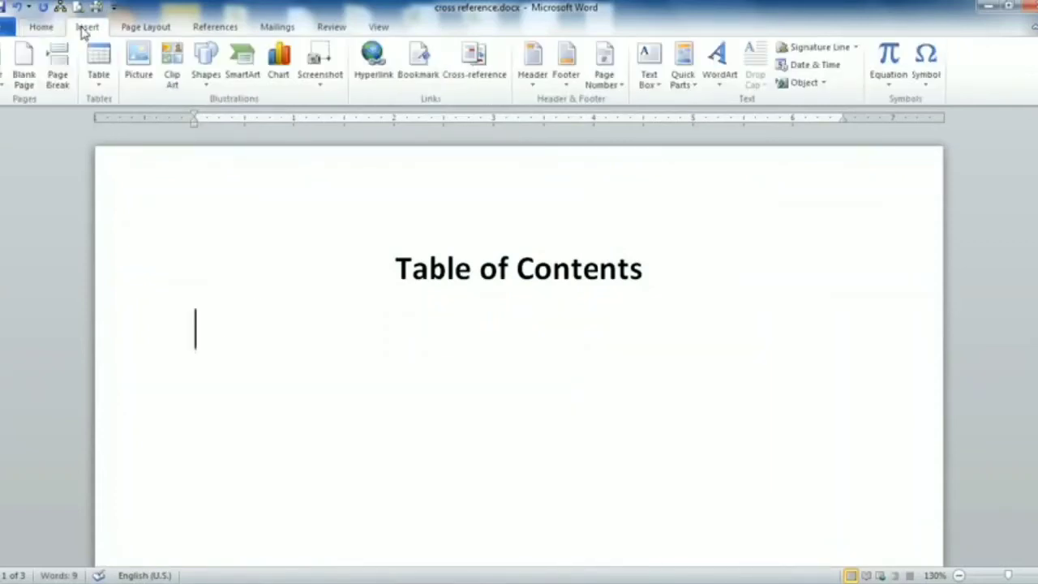
{"action": "left_click", "coordinate": [98, 75]}
{"action": "left_click", "coordinate": [122, 122]}
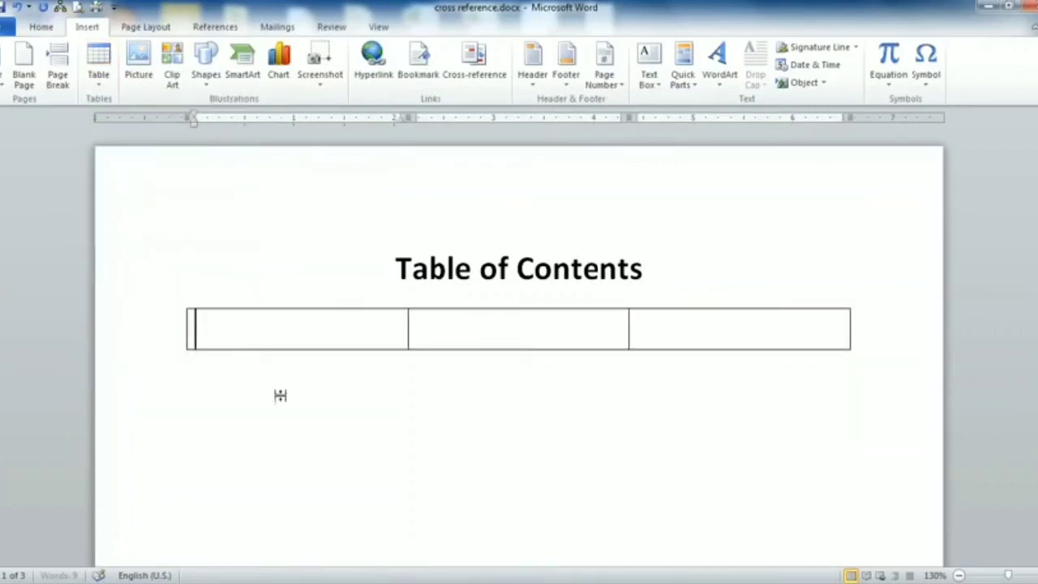
- Fill the table's header cells with "SN", "Lesson" and "Page No"
{"action": "type", "text": "SN"}
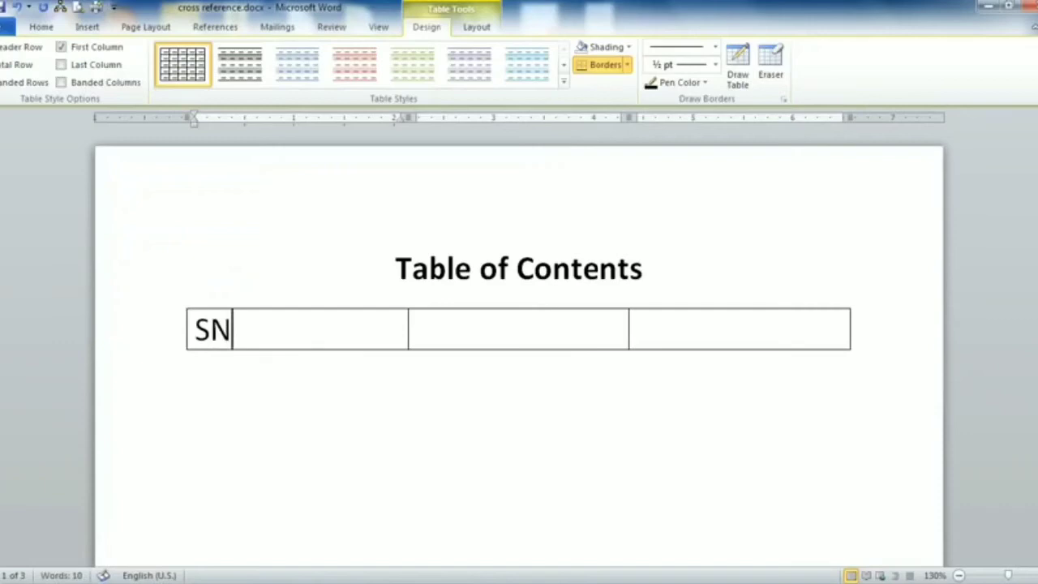
{"action": "key", "text": "Tab"}
{"action": "type", "text": "Lesson"}
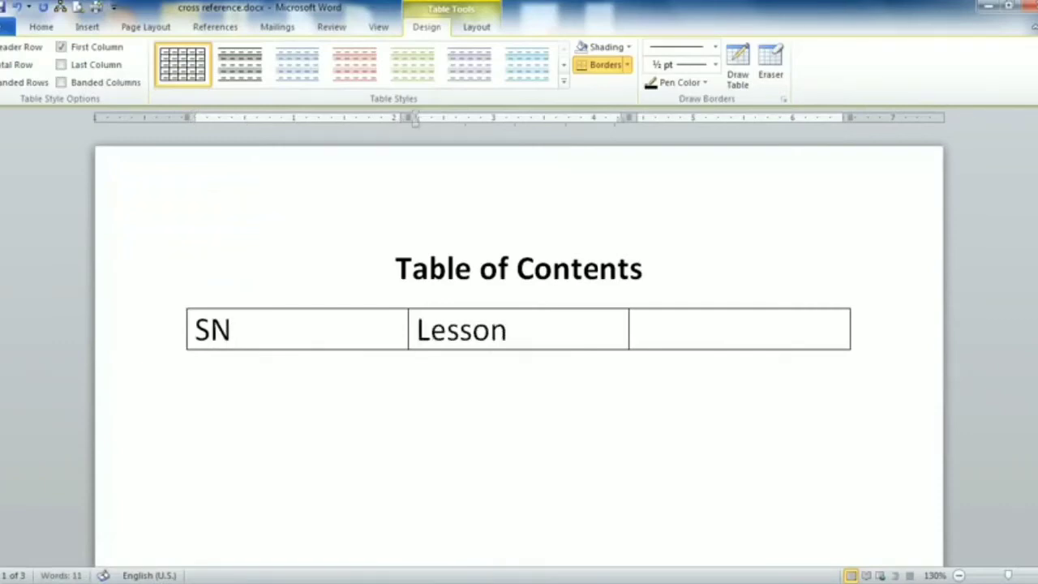
{"action": "key", "text": "Tab"}
{"action": "type", "text": "Page No"}
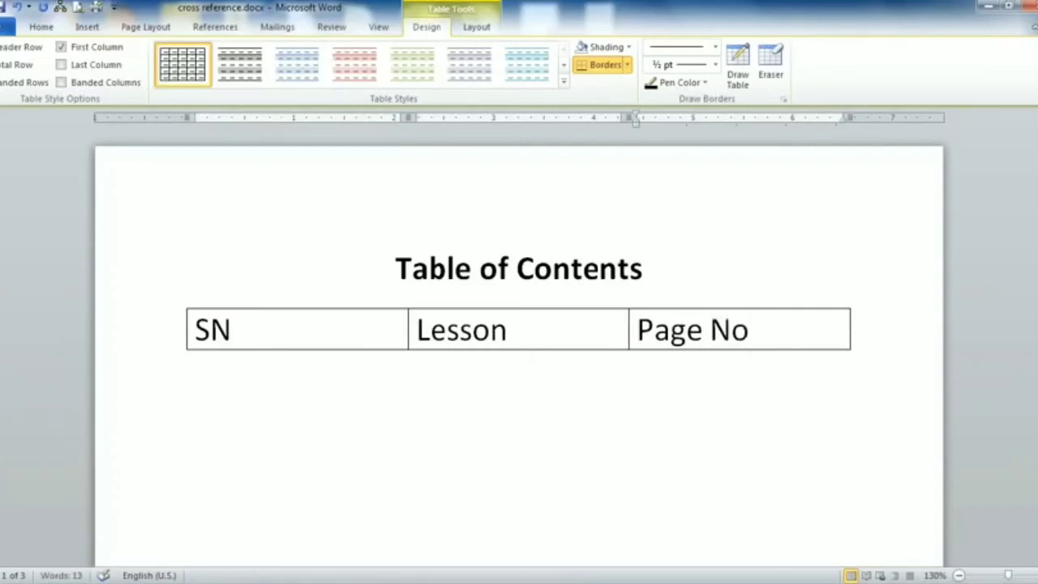
- Set the text in the table's header row to font size 14
{"action": "left_click_drag", "start_coordinate": [634, 331], "coordinate": [267, 344]}
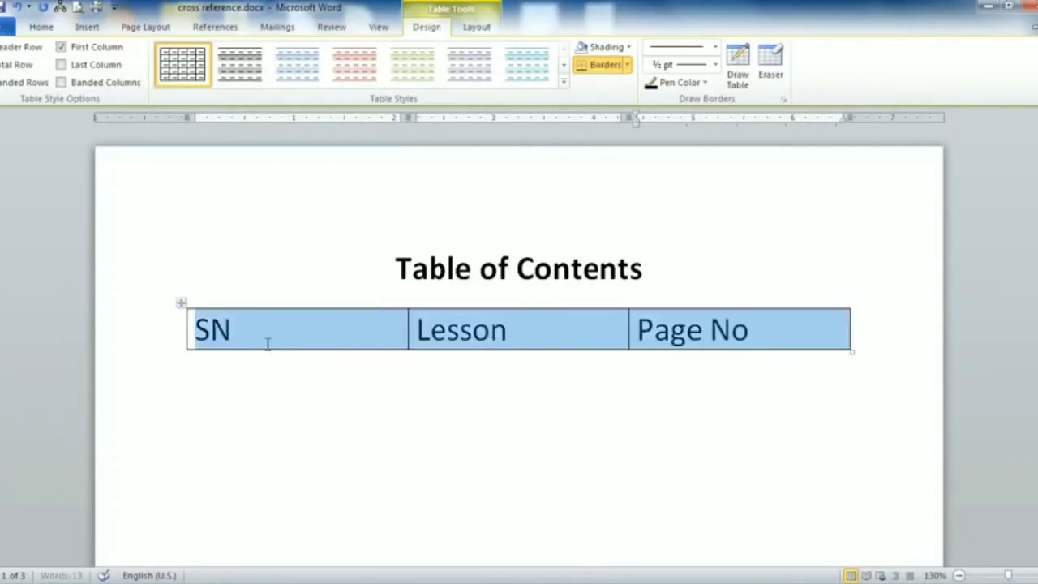
{"action": "left_click", "coordinate": [44, 28]}
{"action": "left_click", "coordinate": [201, 54]}
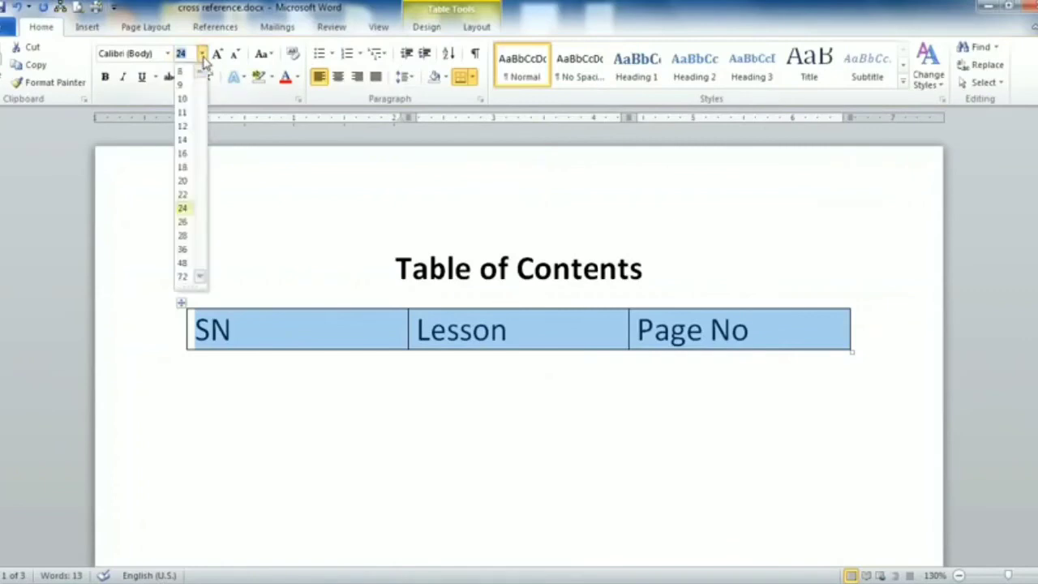
{"action": "left_click", "coordinate": [183, 140]}
- Add a second row to the table and enter 1 in its SN cell
{"action": "left_click", "coordinate": [753, 326]}
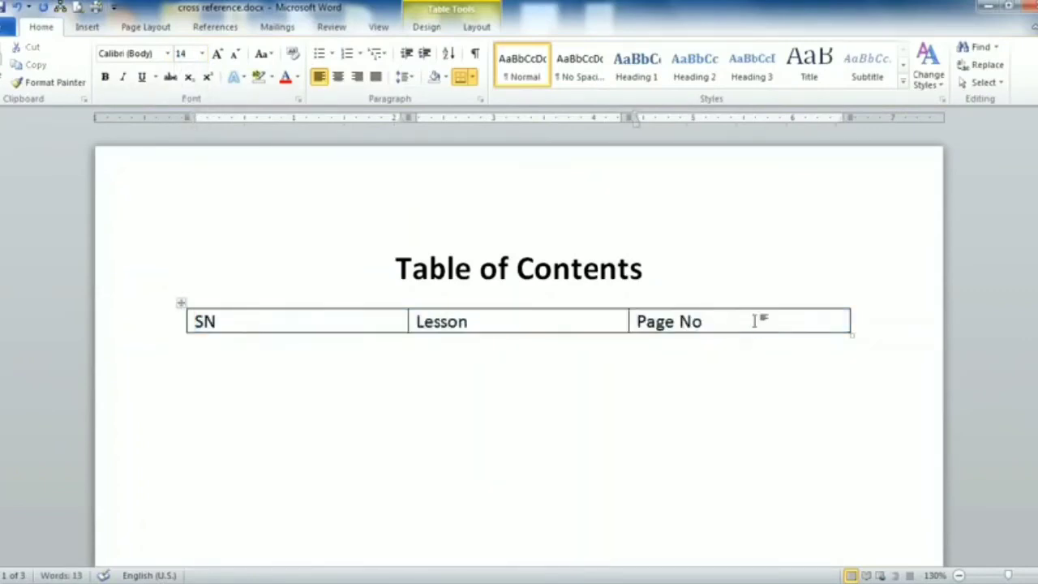
{"action": "key", "text": "Tab"}
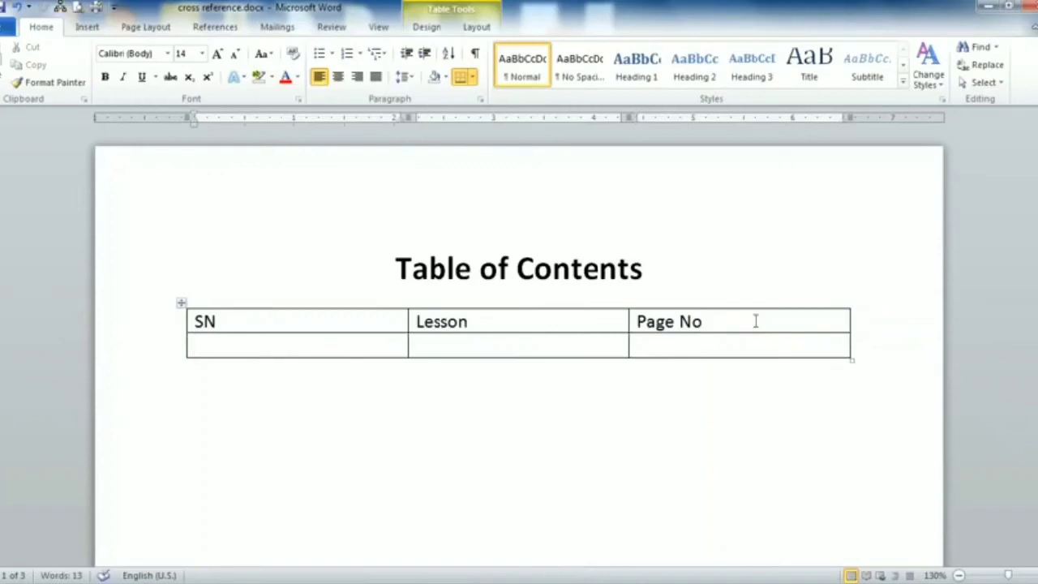
{"action": "type", "text": "1"}
- Insert a hyperlinked cross-reference to the heading text of "Microsoft Office Word" in row 1's Lesson cell
{"action": "left_click", "coordinate": [520, 349]}
{"action": "left_click", "coordinate": [214, 28]}
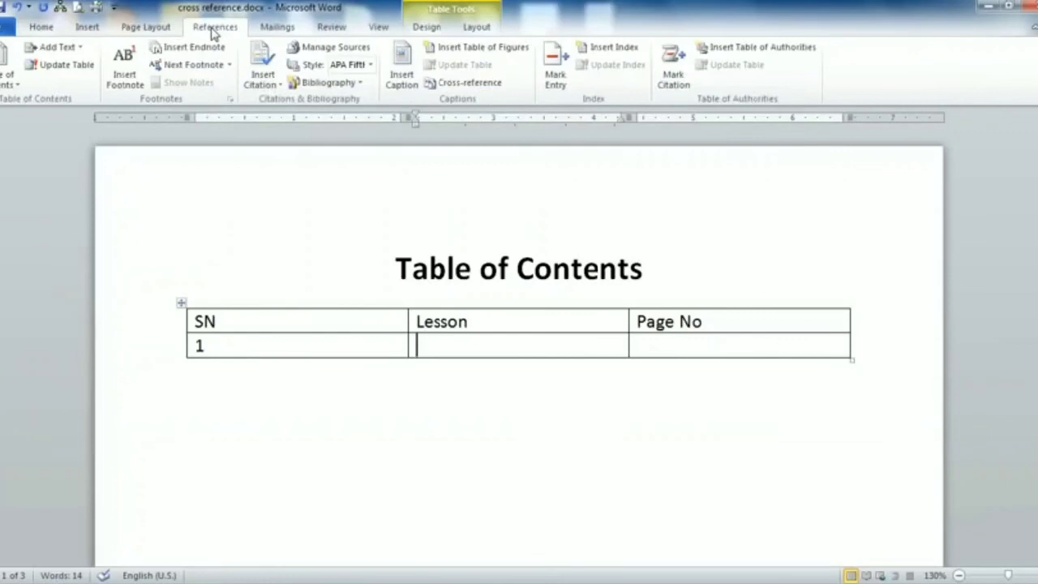
{"action": "left_click", "coordinate": [483, 88]}
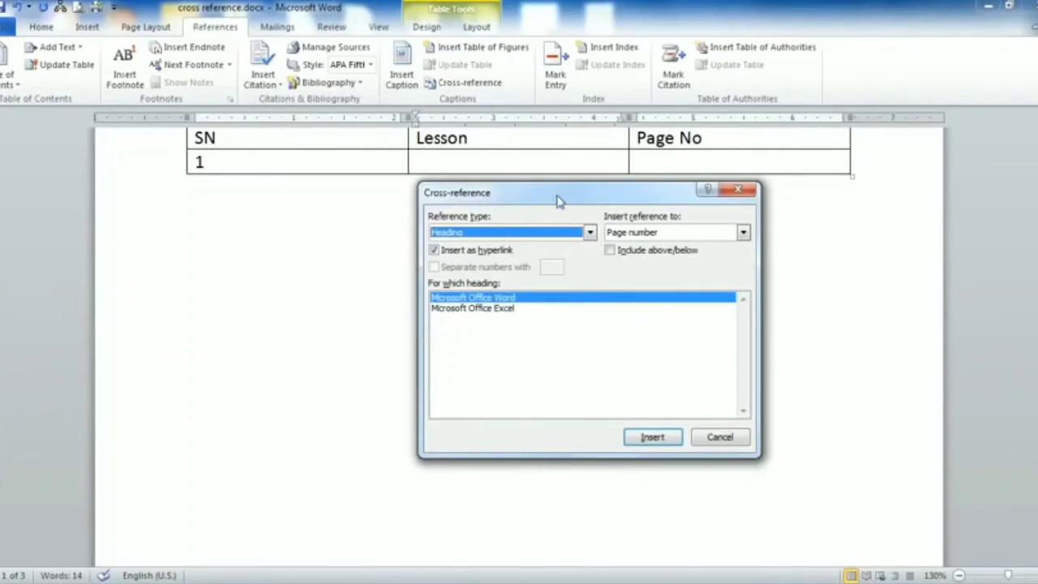
{"action": "left_click", "coordinate": [505, 233]}
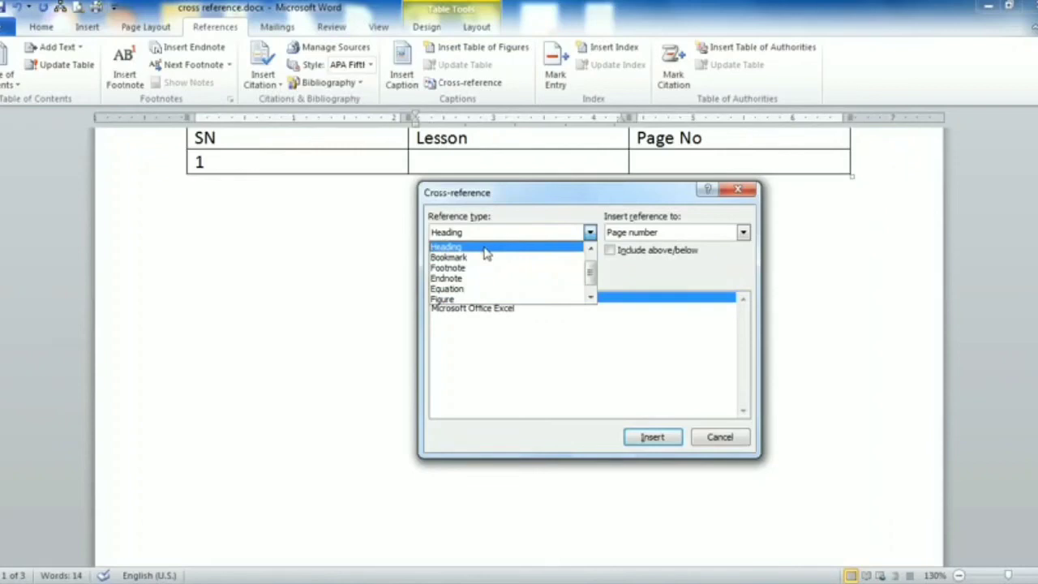
{"action": "left_click", "coordinate": [486, 247]}
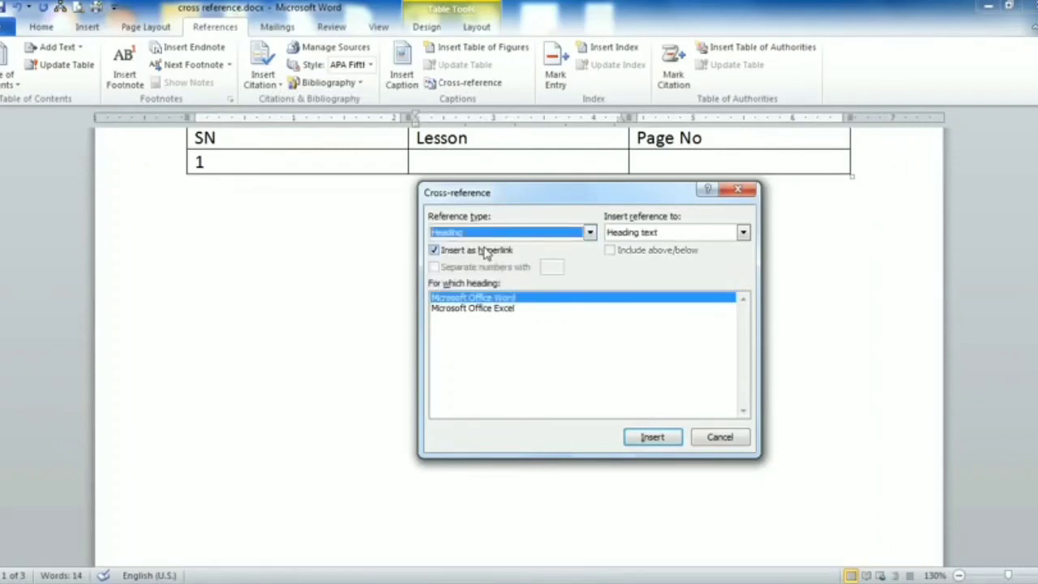
{"action": "left_click", "coordinate": [461, 300]}
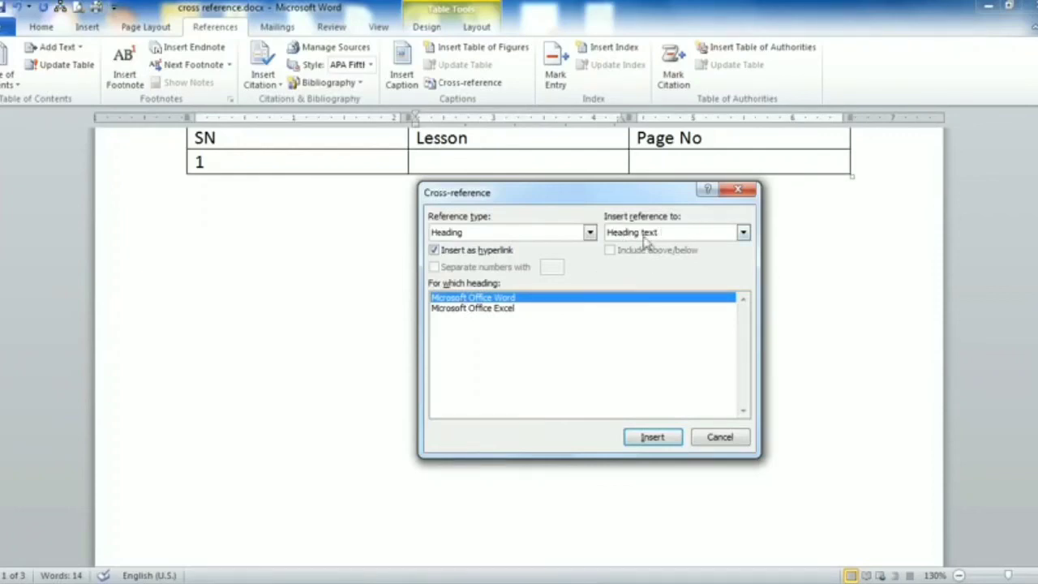
{"action": "left_click", "coordinate": [653, 438]}
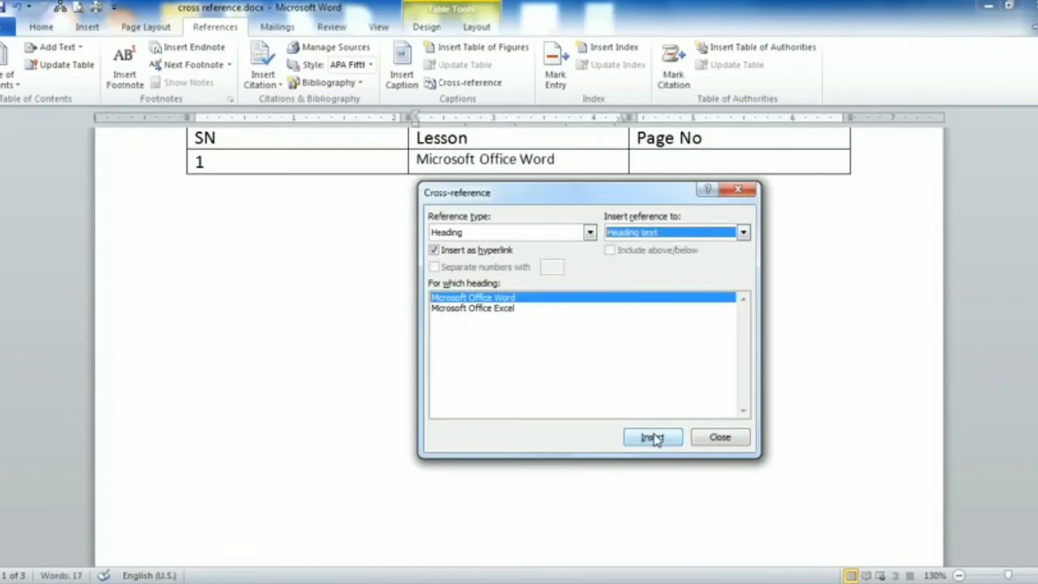
{"action": "left_click", "coordinate": [719, 441]}
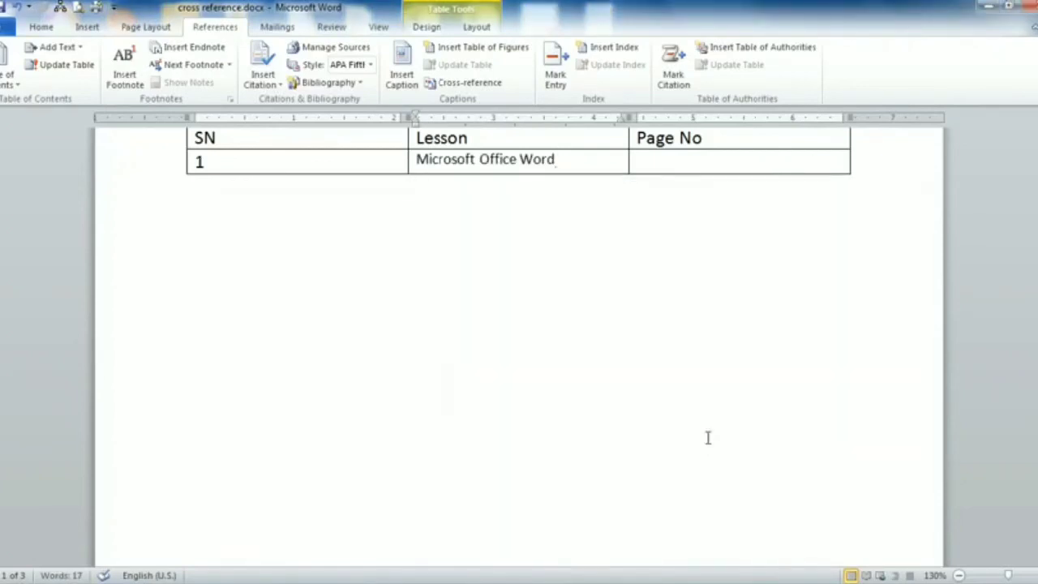
- Insert a cross-reference to the page number of the "Microsoft Office Word" heading in row 1's Page No cell
{"action": "left_click", "coordinate": [665, 164]}
{"action": "left_click", "coordinate": [458, 83]}
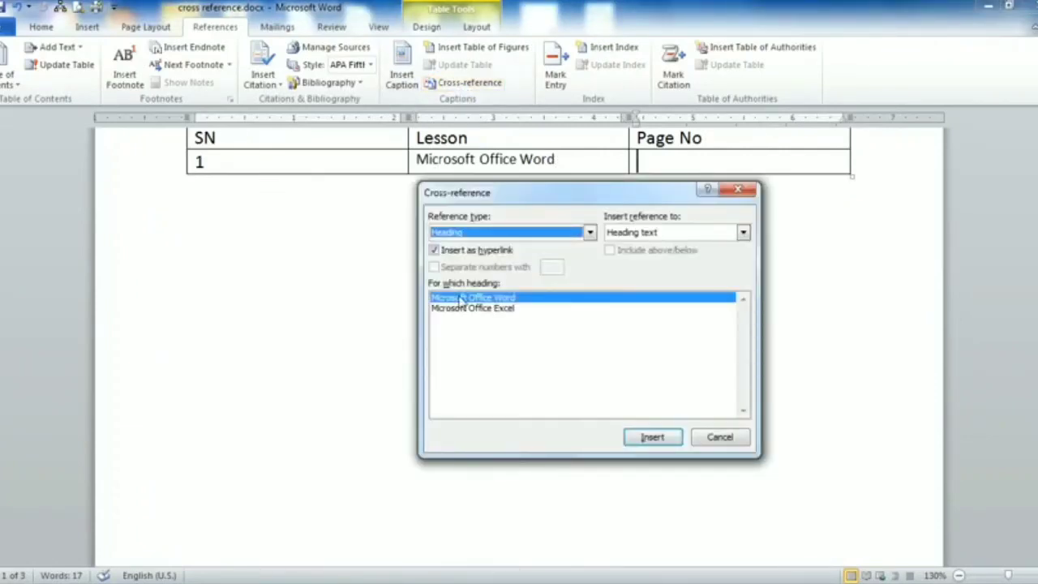
{"action": "left_click", "coordinate": [666, 234]}
{"action": "left_click", "coordinate": [664, 258]}
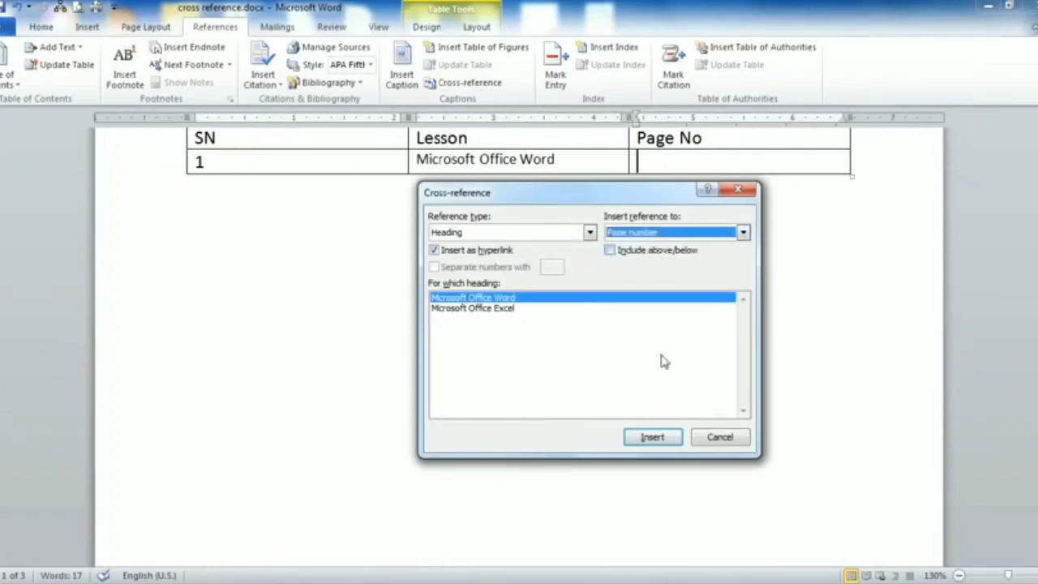
{"action": "left_click", "coordinate": [652, 437]}
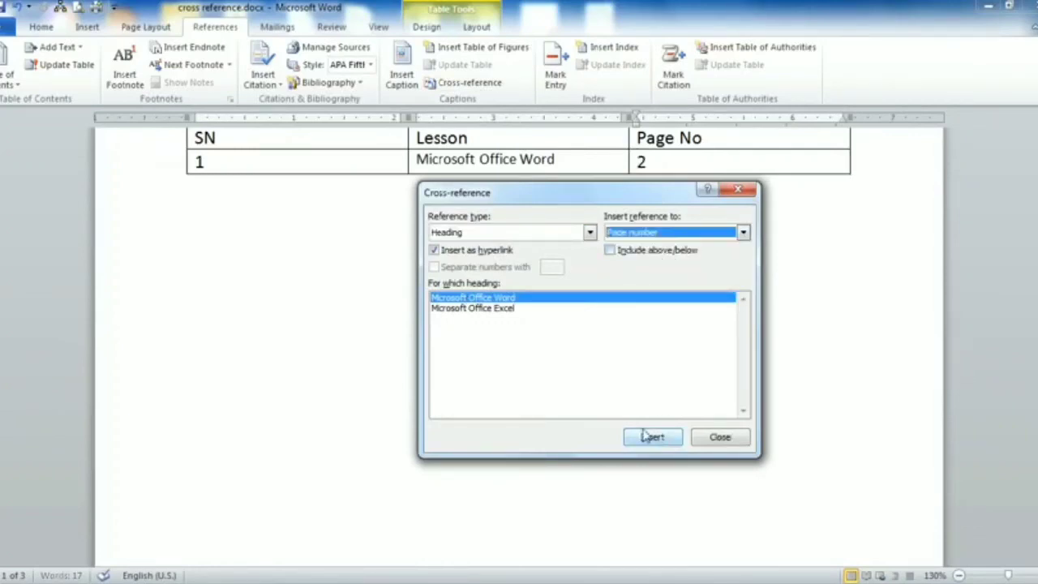
{"action": "left_click", "coordinate": [729, 443]}
- Add another row to the table and enter 2 in its SN cell
{"action": "key", "text": "Tab"}
{"action": "scroll", "coordinate": [454, 316], "scroll_direction": "up", "scroll_amount": 2}
{"action": "type", "text": "2"}
- Insert a cross-reference to the heading text of "Microsoft Office Excel" in row 2's Lesson cell
{"action": "left_click", "coordinate": [452, 292]}
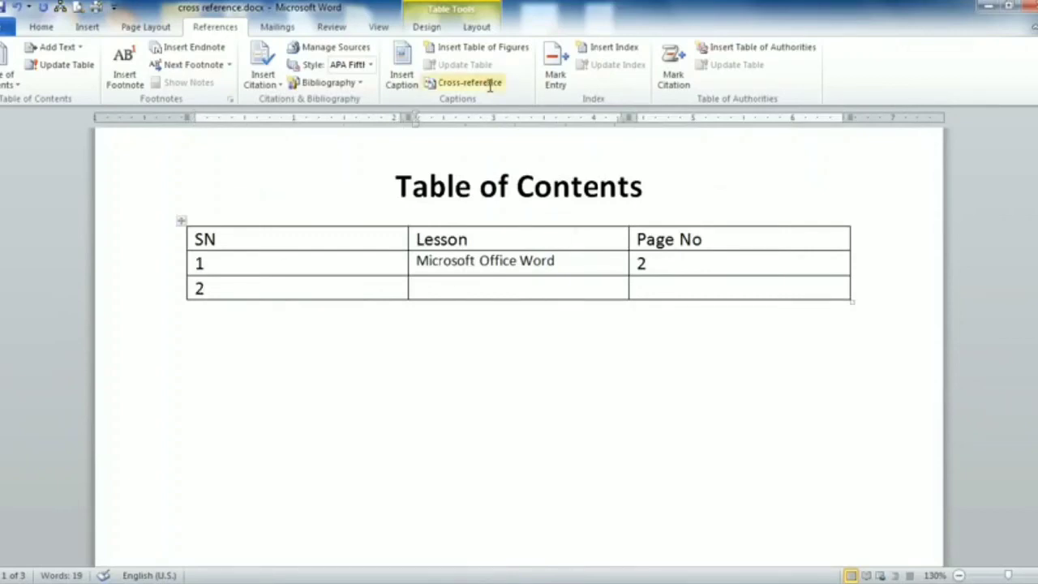
{"action": "left_click", "coordinate": [490, 84]}
{"action": "left_click", "coordinate": [473, 309]}
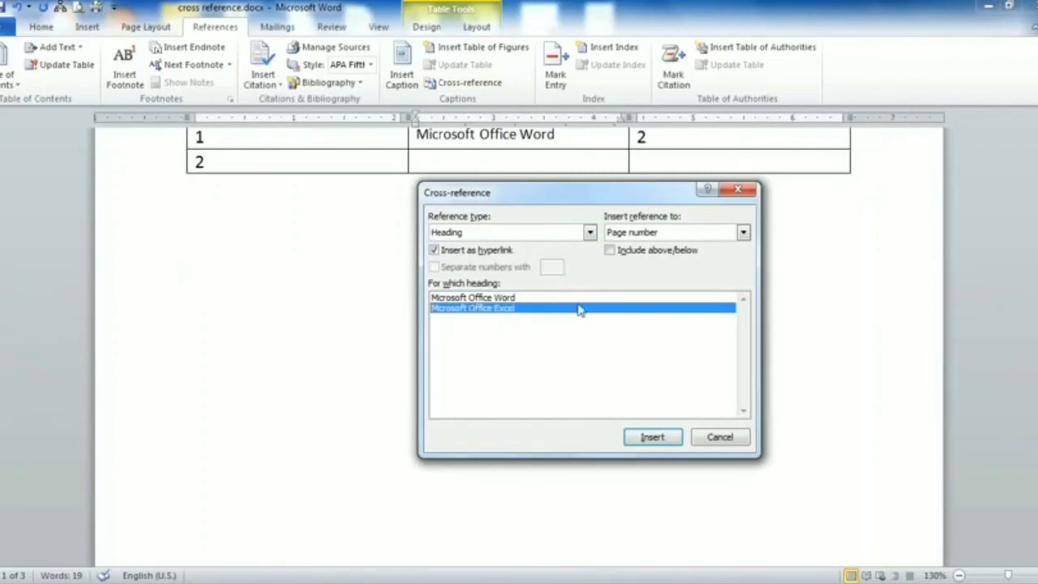
{"action": "left_click", "coordinate": [665, 234]}
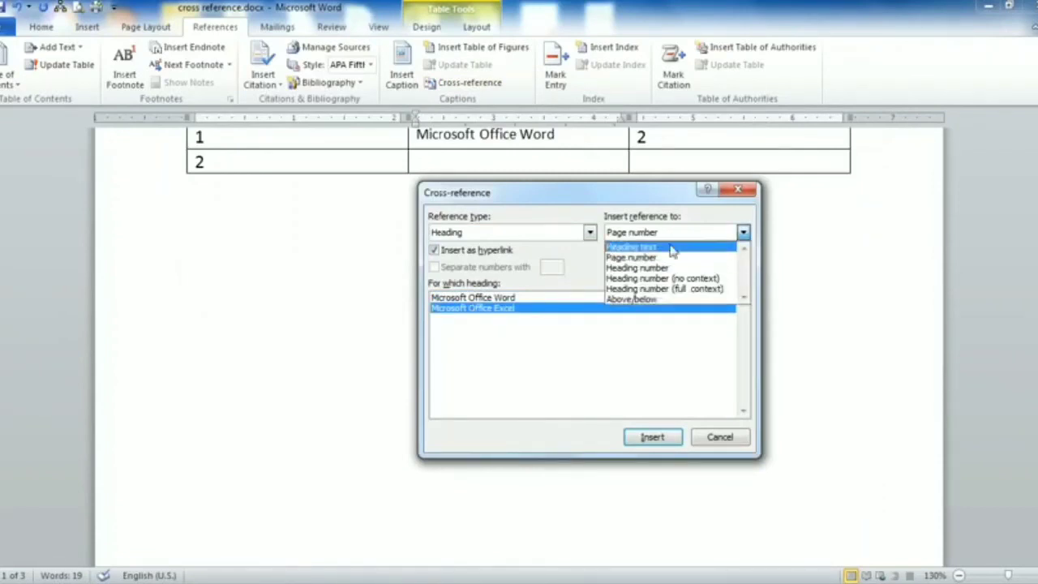
{"action": "left_click", "coordinate": [671, 246]}
{"action": "left_click", "coordinate": [652, 437]}
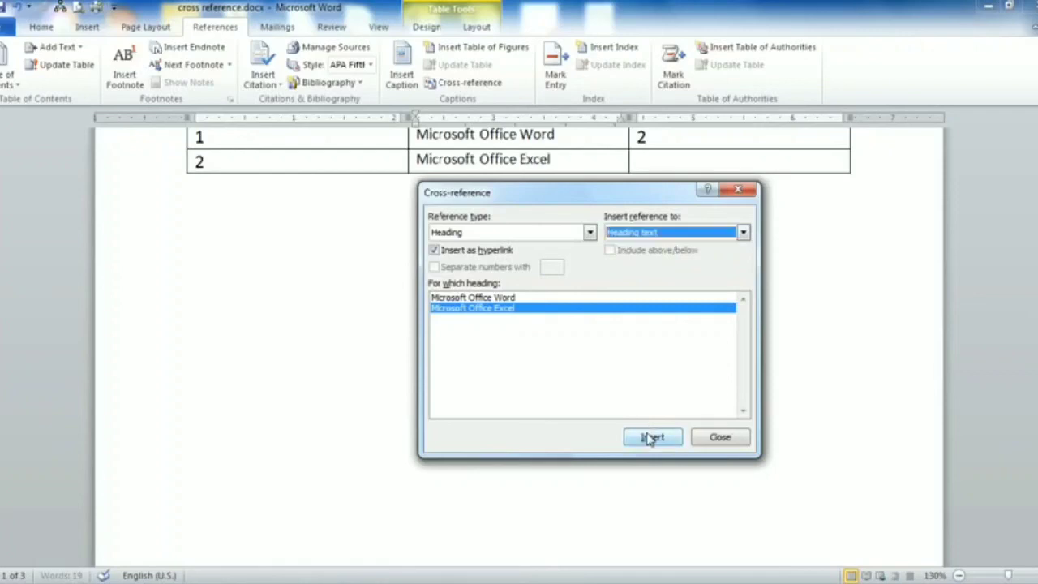
{"action": "left_click", "coordinate": [718, 436]}
- Insert a cross-reference to the page number of the "Microsoft Office Excel" heading in row 2's Page No cell
{"action": "scroll", "coordinate": [567, 274], "scroll_direction": "up", "scroll_amount": 3}
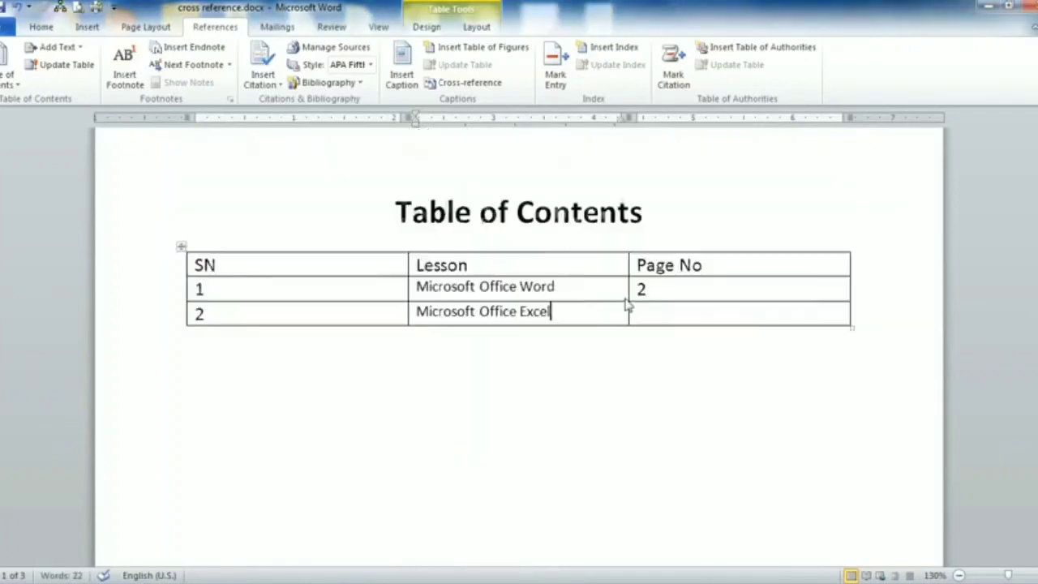
{"action": "left_click", "coordinate": [665, 317]}
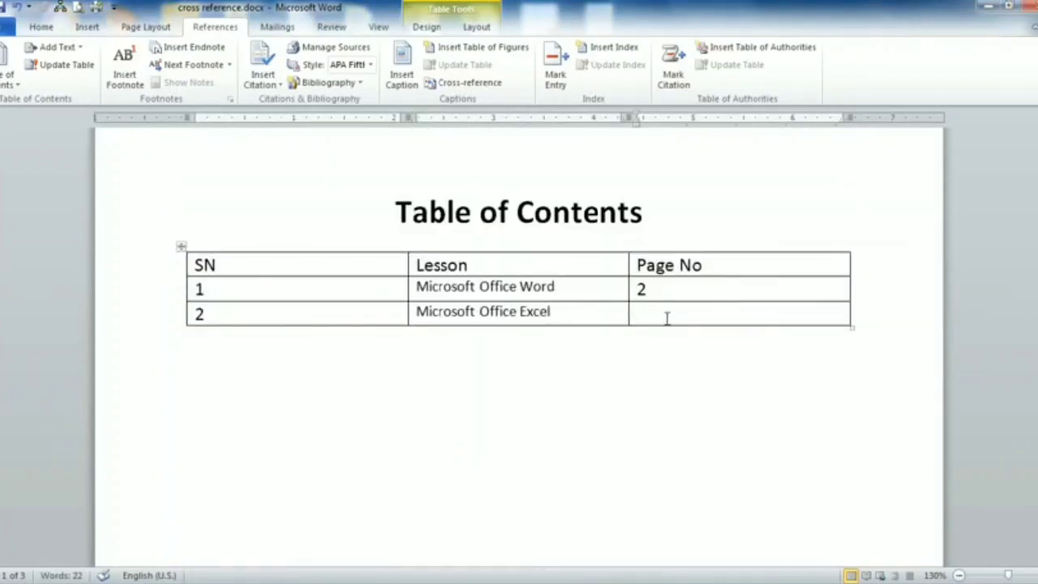
{"action": "left_click", "coordinate": [469, 84]}
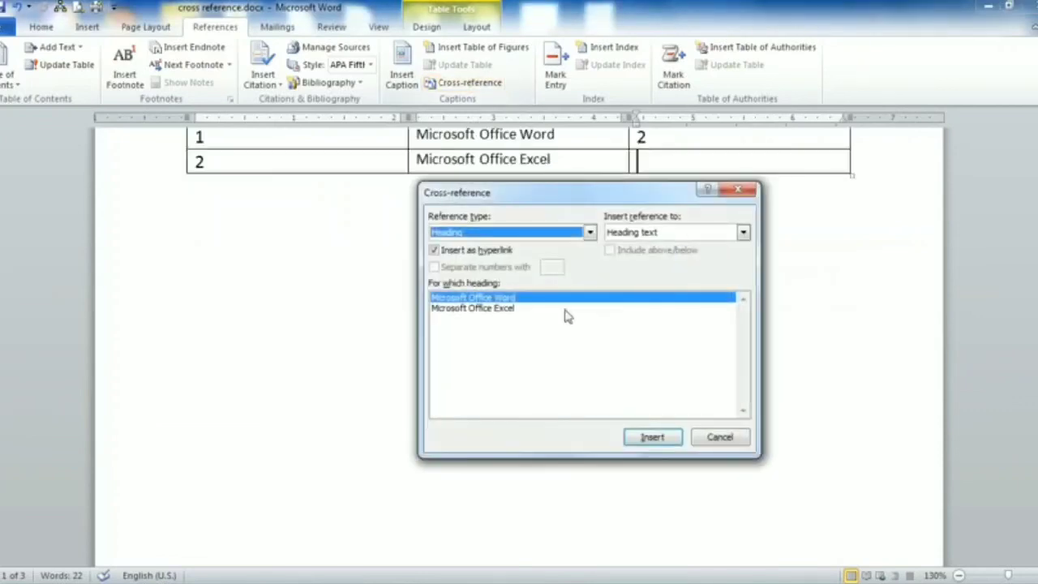
{"action": "left_click", "coordinate": [502, 309]}
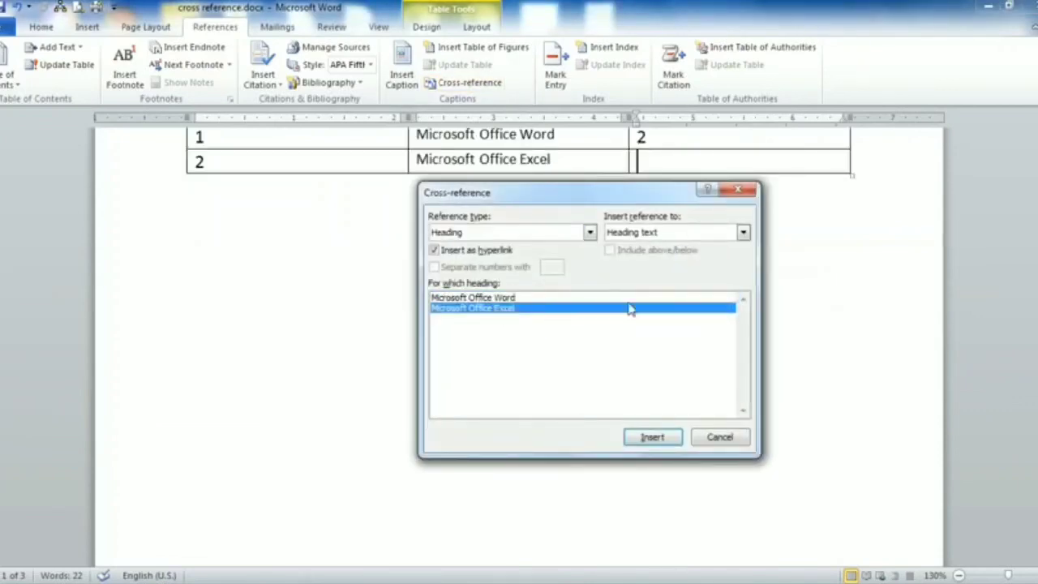
{"action": "left_click", "coordinate": [697, 233]}
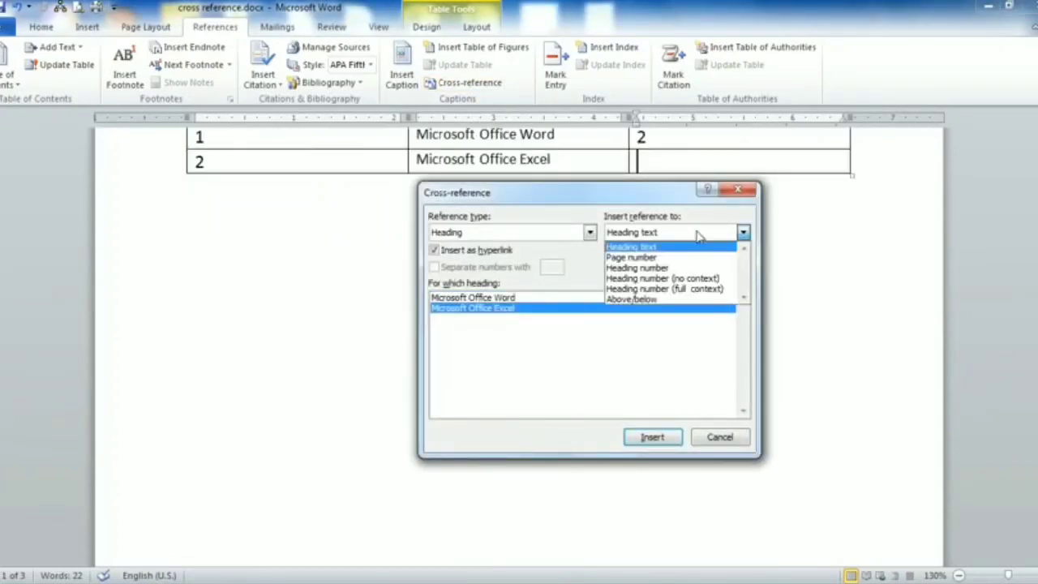
{"action": "left_click", "coordinate": [664, 258]}
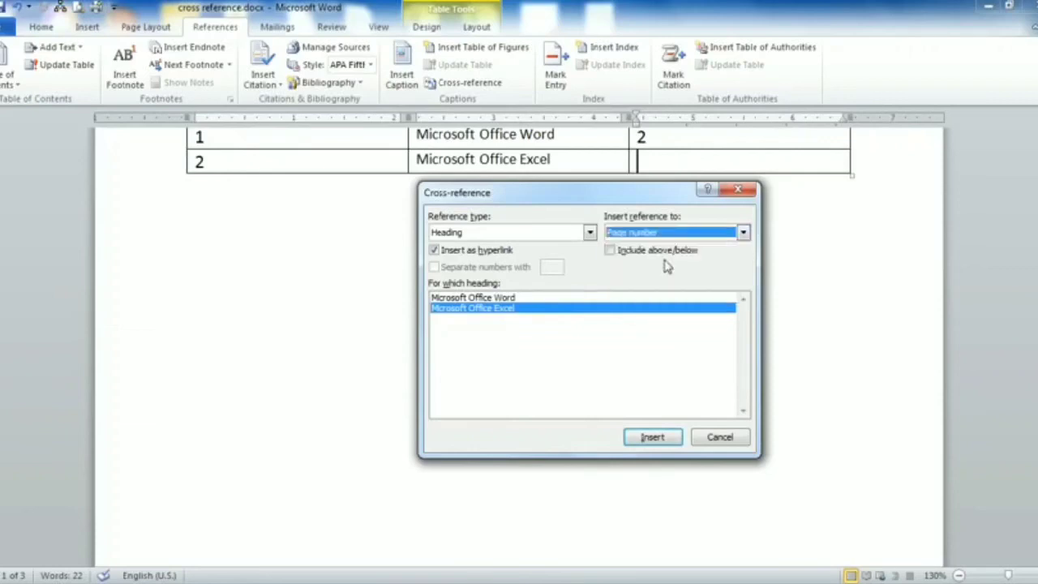
{"action": "left_click", "coordinate": [672, 445]}
{"action": "left_click", "coordinate": [719, 438]}
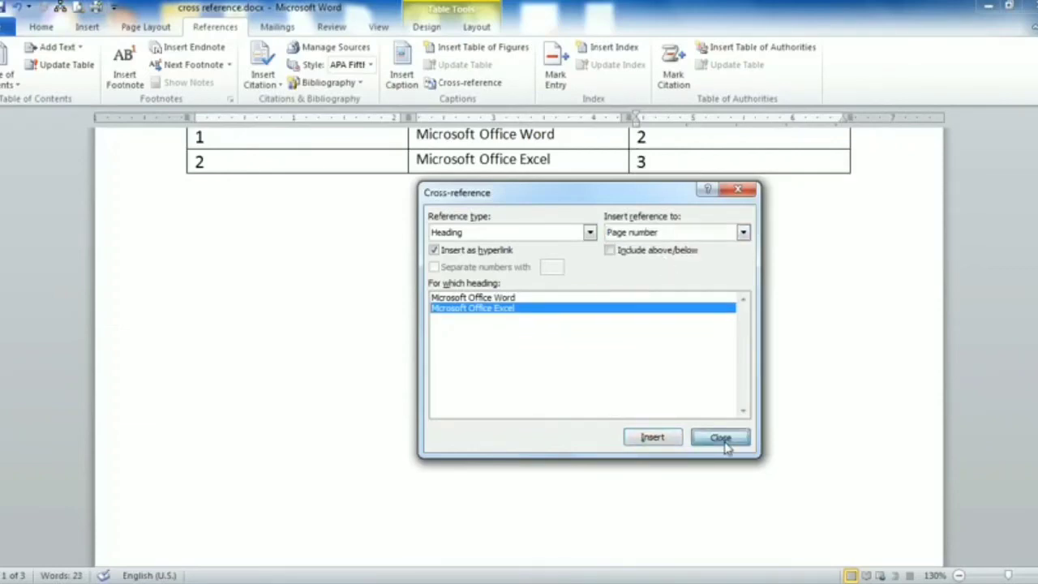
- Follow the Word and Excel lesson links and the Excel page number link to test them, returning to the table each time
{"action": "scroll", "coordinate": [555, 361], "scroll_direction": "up", "scroll_amount": 5}
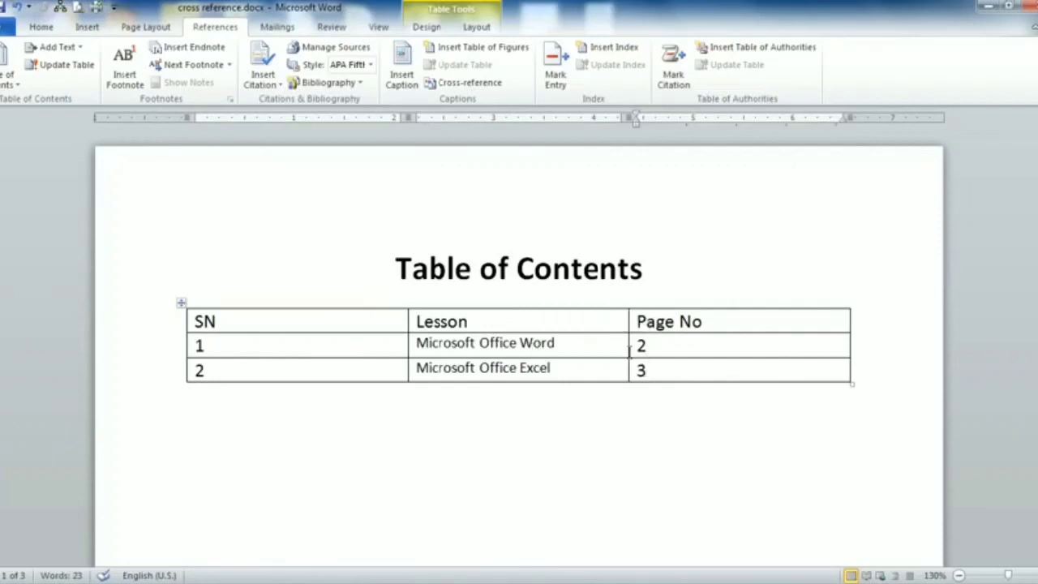
{"action": "left_click", "coordinate": [496, 346], "text": "ctrl"}
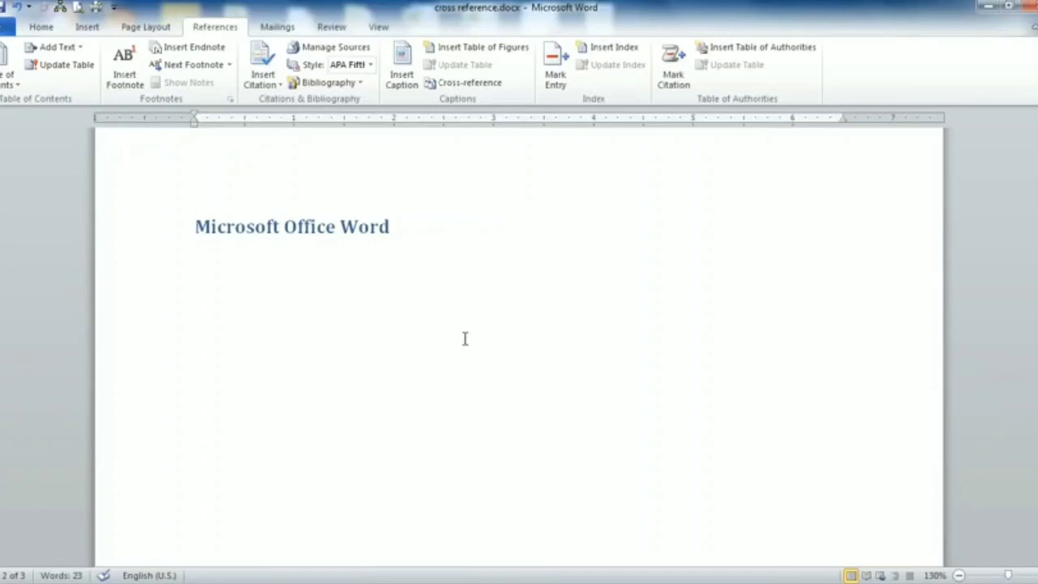
{"action": "scroll", "coordinate": [507, 353], "scroll_direction": "up", "scroll_amount": 12}
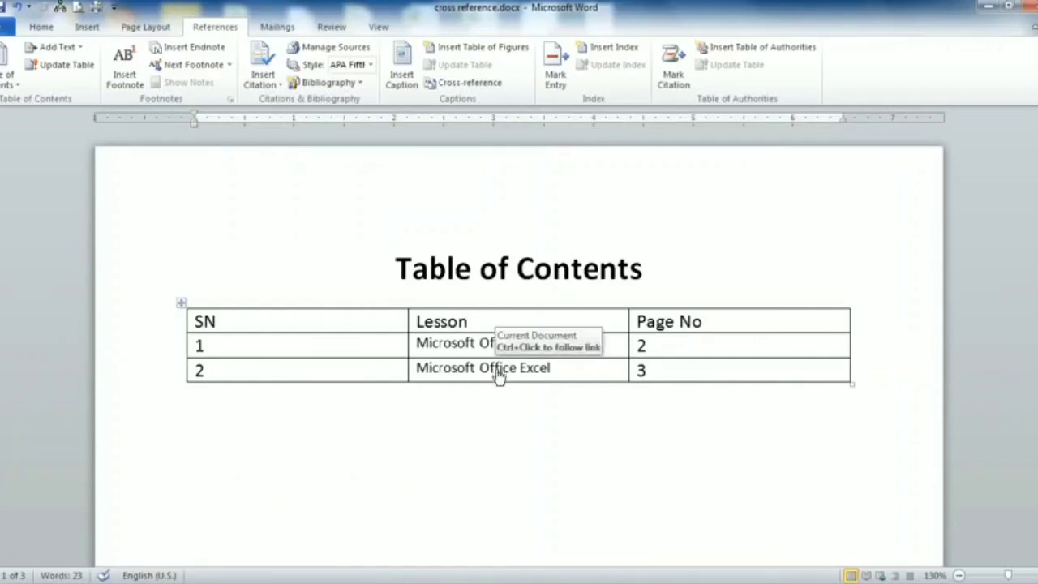
{"action": "left_click", "coordinate": [500, 371], "text": "ctrl"}
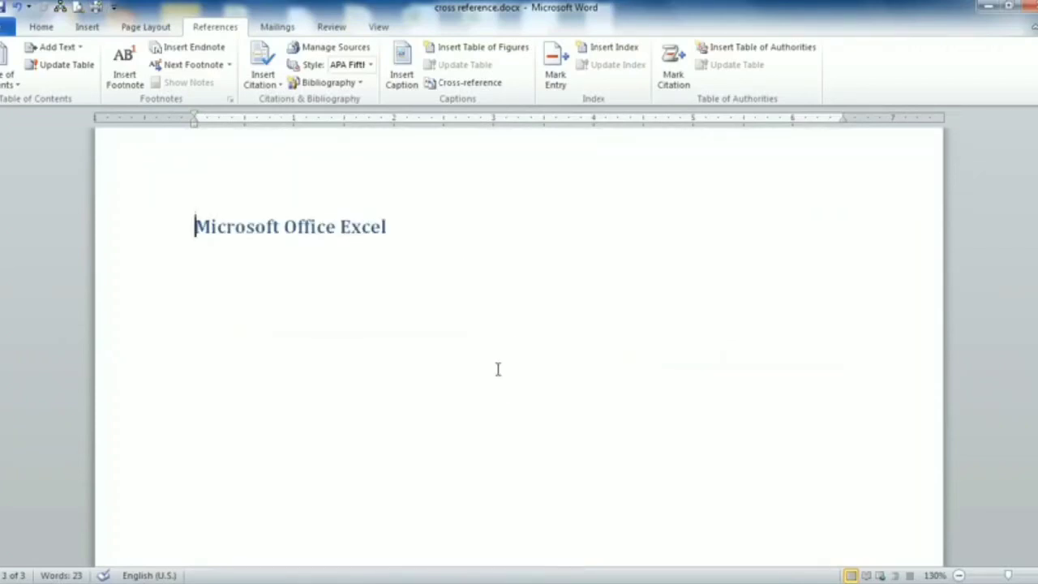
{"action": "scroll", "coordinate": [514, 334], "scroll_direction": "up", "scroll_amount": 20}
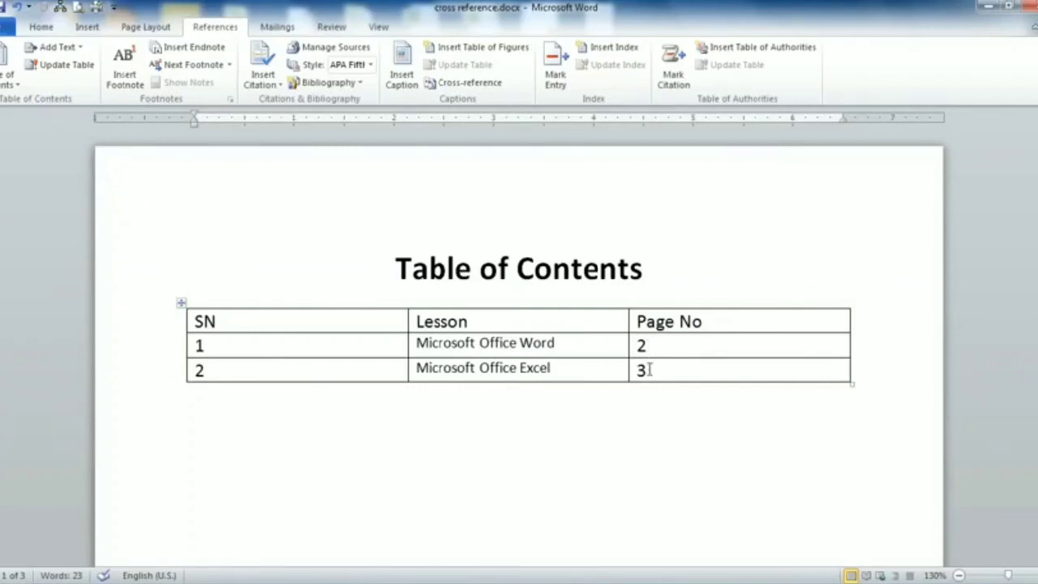
{"action": "left_click", "coordinate": [641, 372], "text": "ctrl"}
{"action": "scroll", "coordinate": [640, 371], "scroll_direction": "up", "scroll_amount": 15}
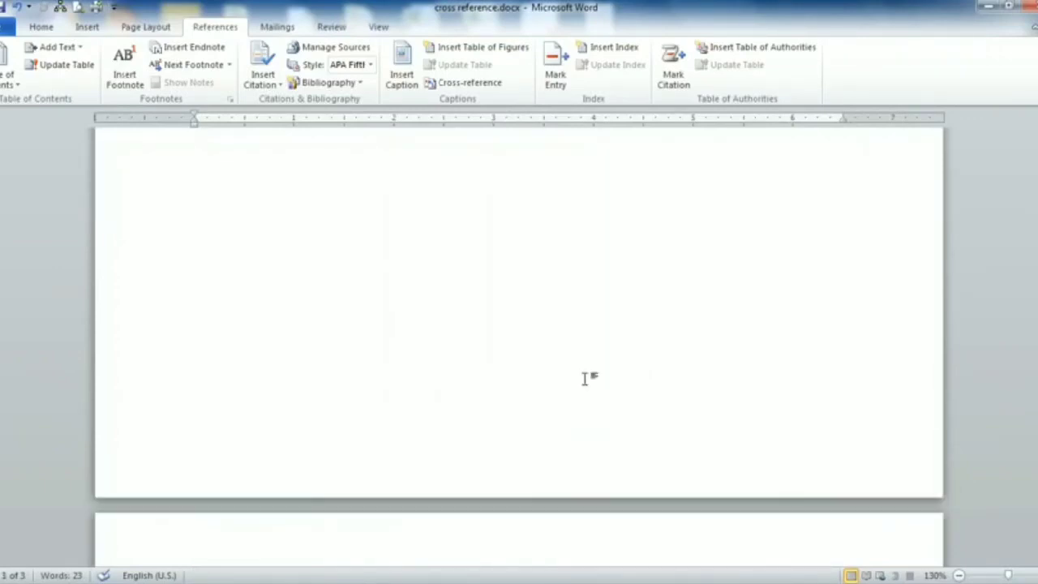
{"action": "scroll", "coordinate": [568, 375], "scroll_direction": "up", "scroll_amount": 10}
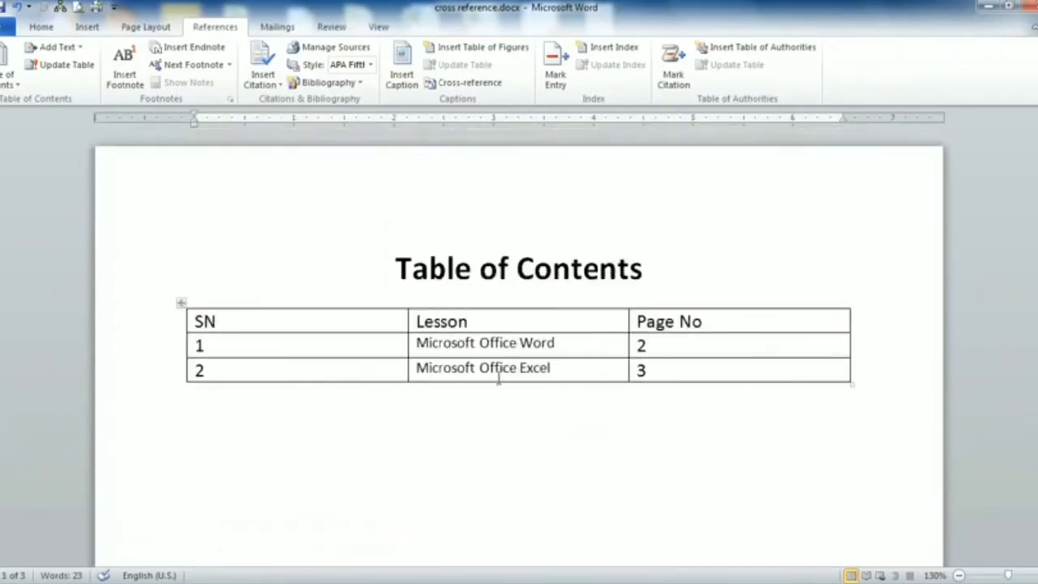